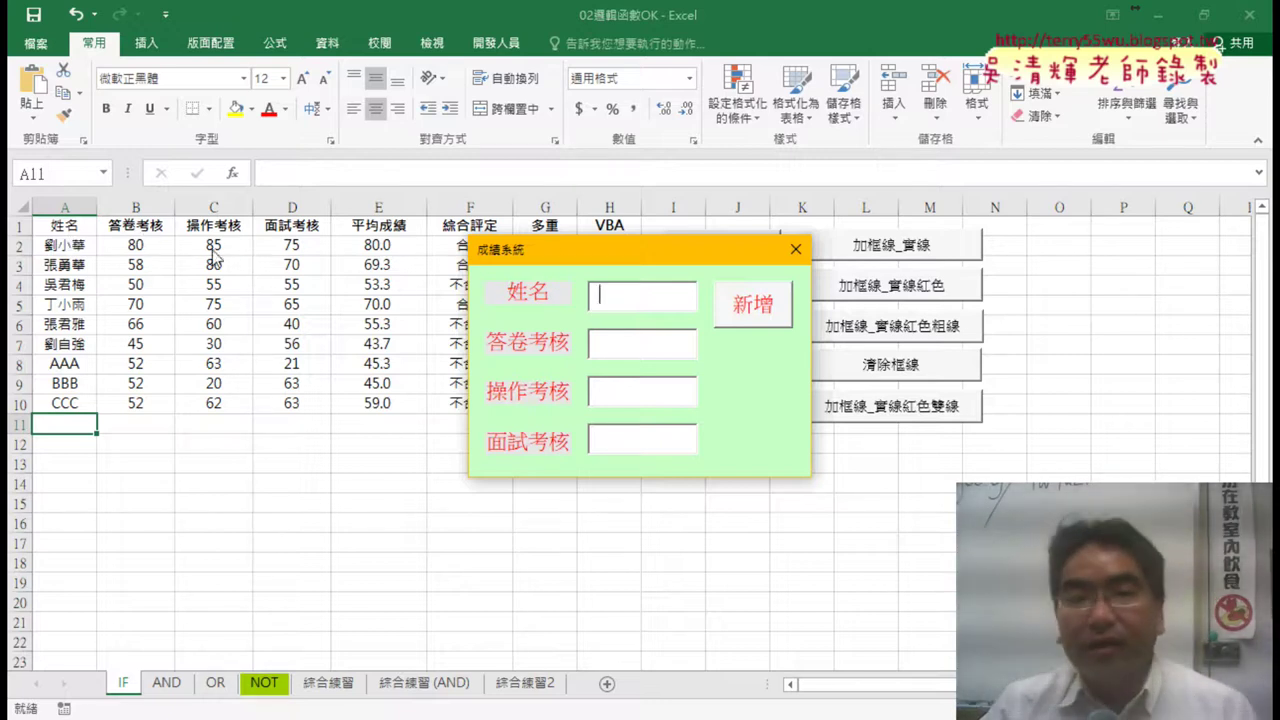
# Move the 成績系統 form clear of the score columns and add record DDD with scores 85, 95 and 56
pyautogui.moveTo(697, 260); pyautogui.dragTo(821, 258)
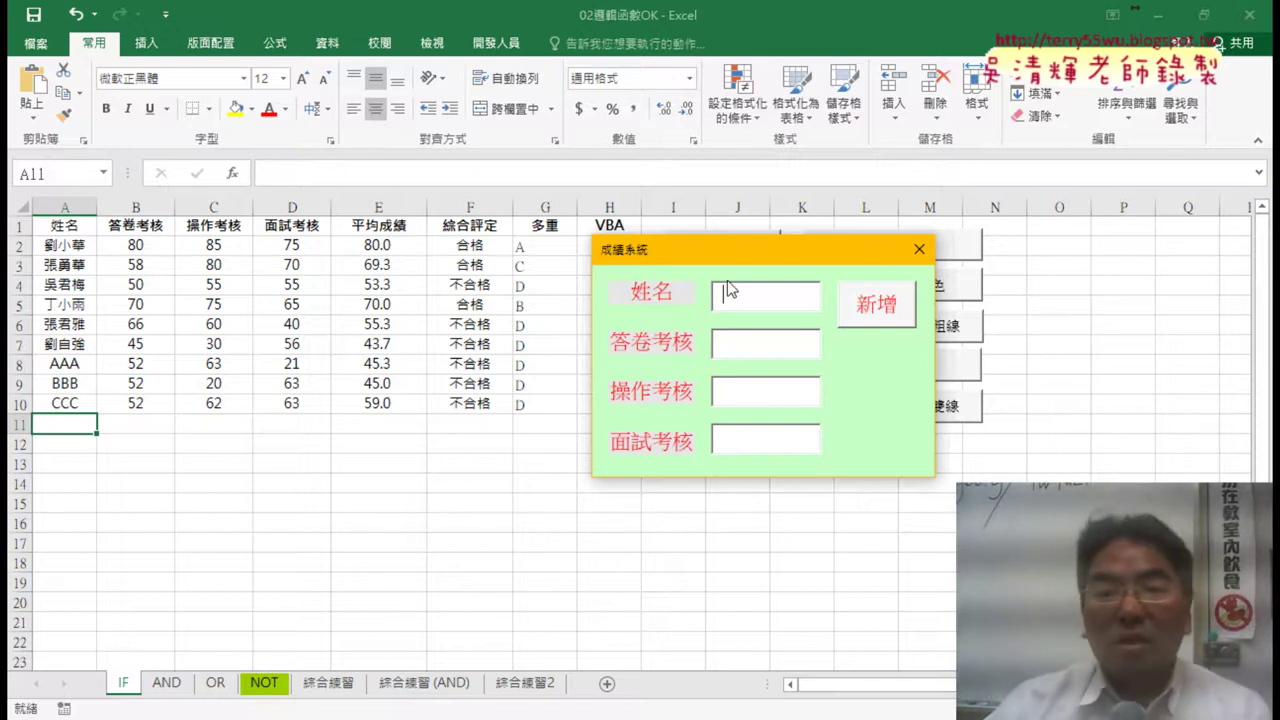
pyautogui.write('DDD')
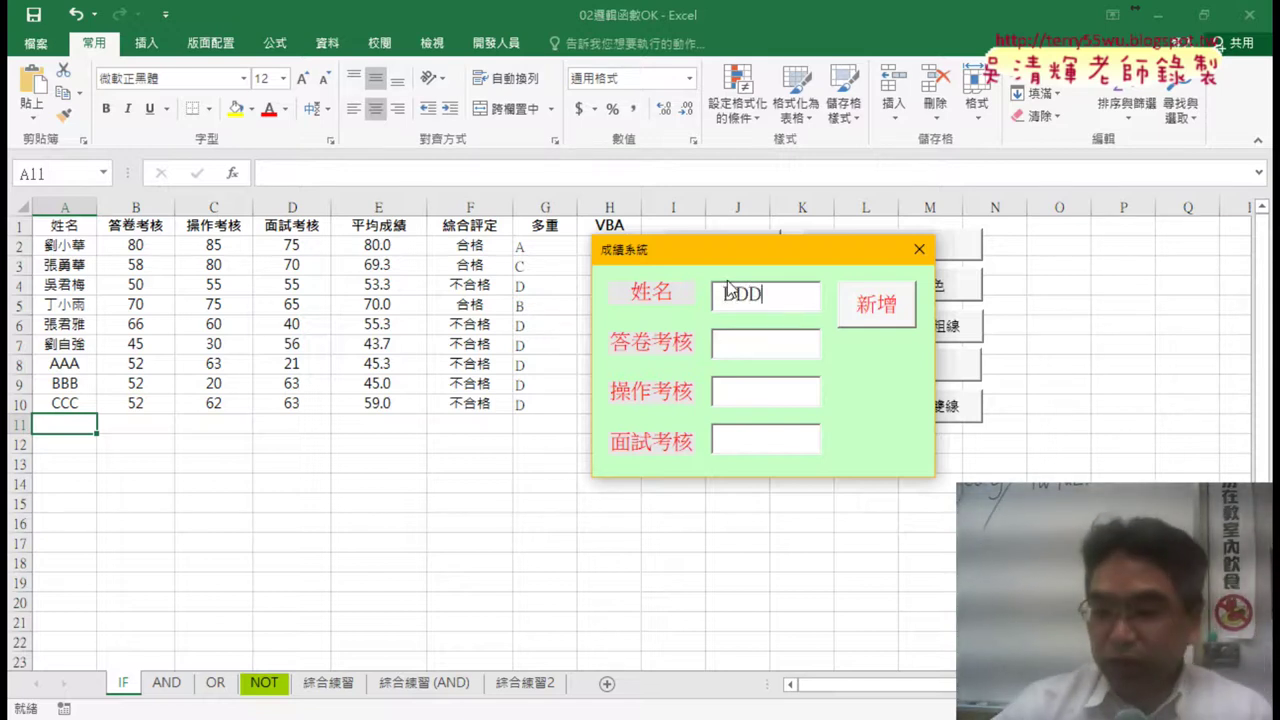
pyautogui.press('Tab')
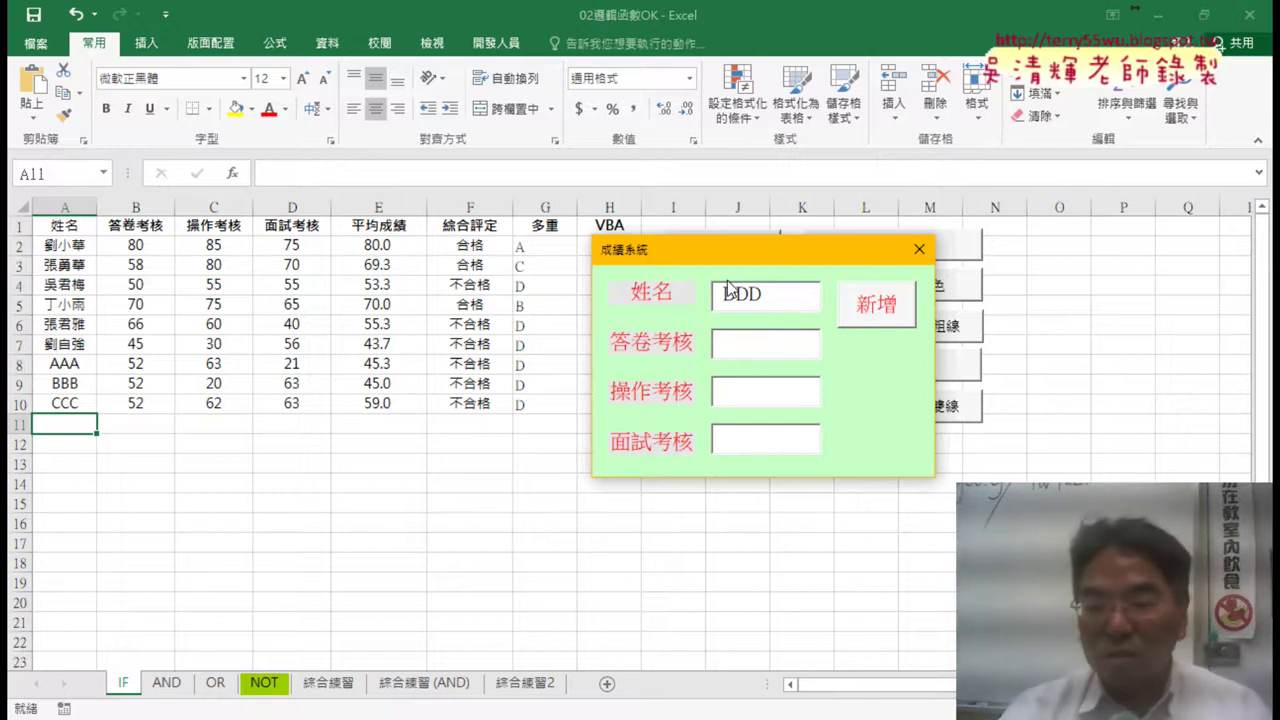
pyautogui.write('85')
pyautogui.press('Tab')
pyautogui.write('95')
pyautogui.press('Tab')
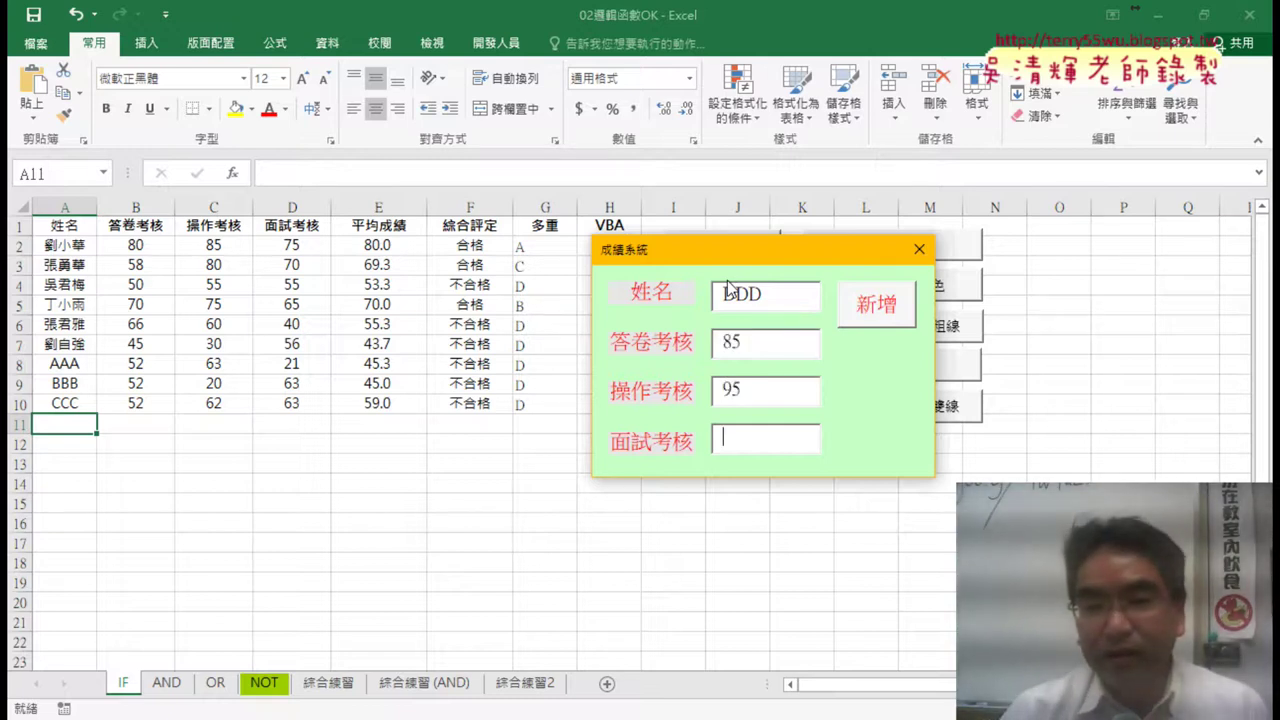
pyautogui.write('56')
pyautogui.press('Return')
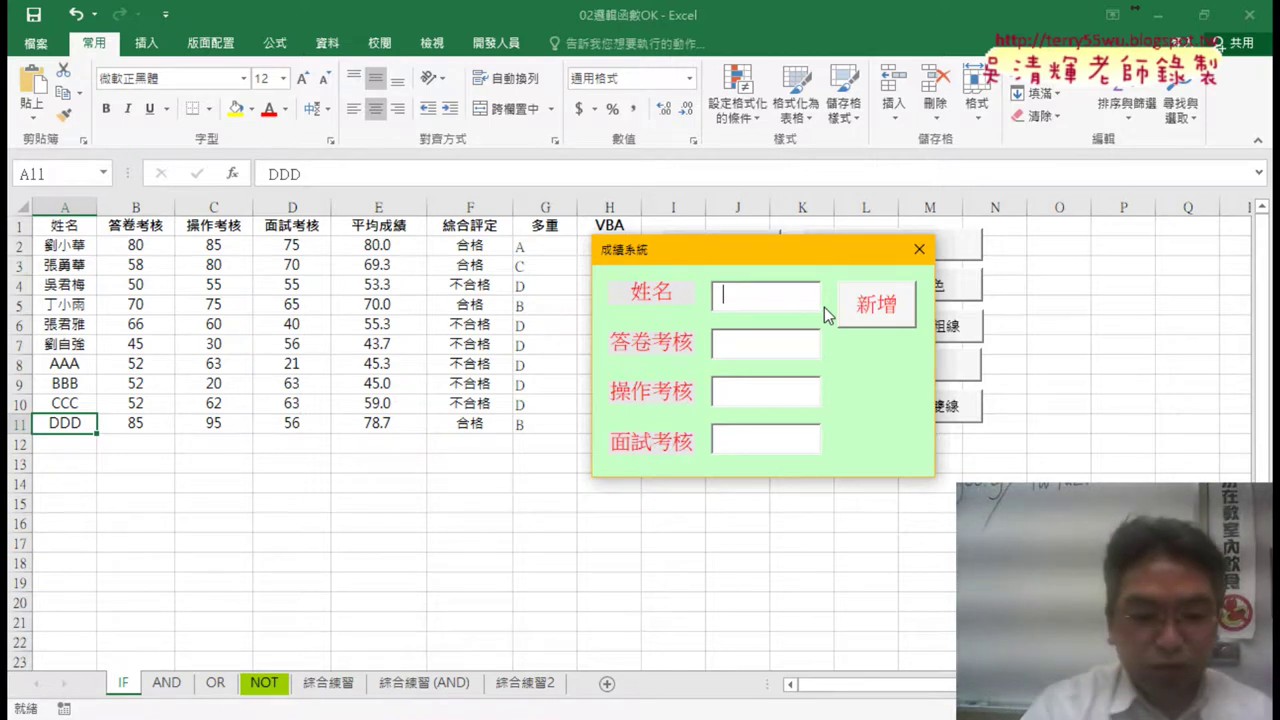
# Enter EEE as the 姓名 and try to add the record with all three scores left blank
pyautogui.write('EEE')
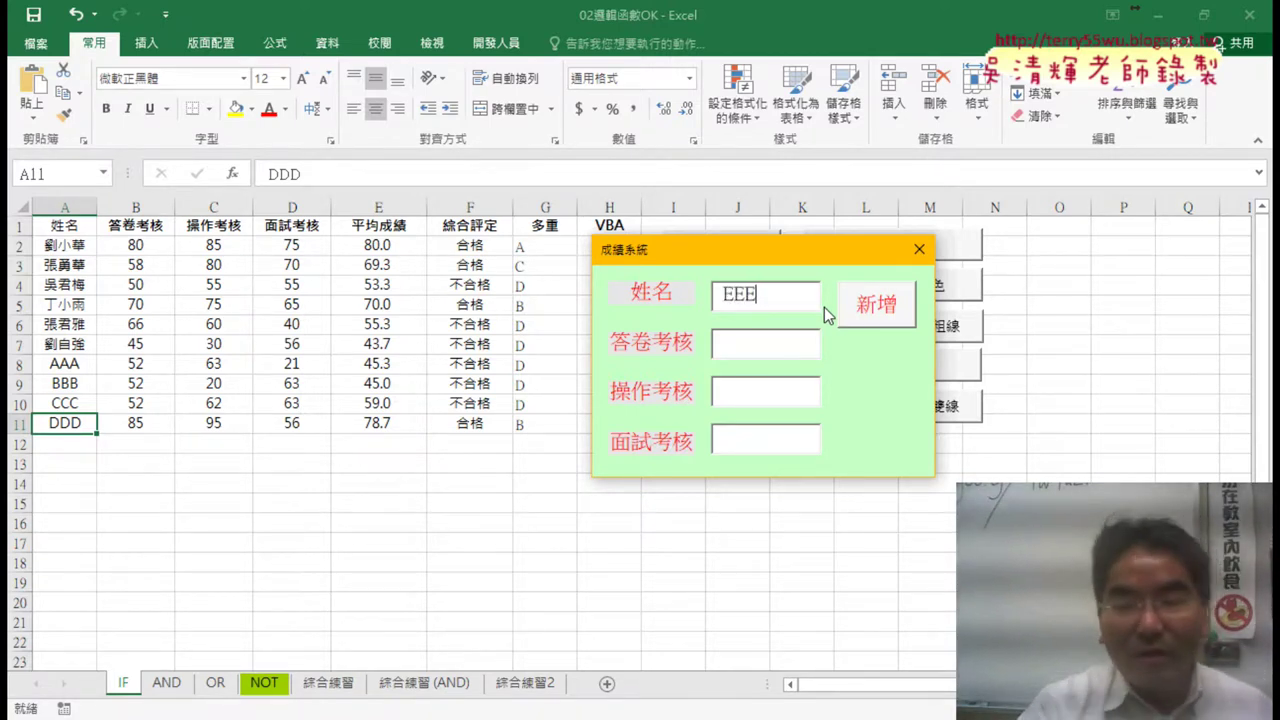
pyautogui.press('Tab')
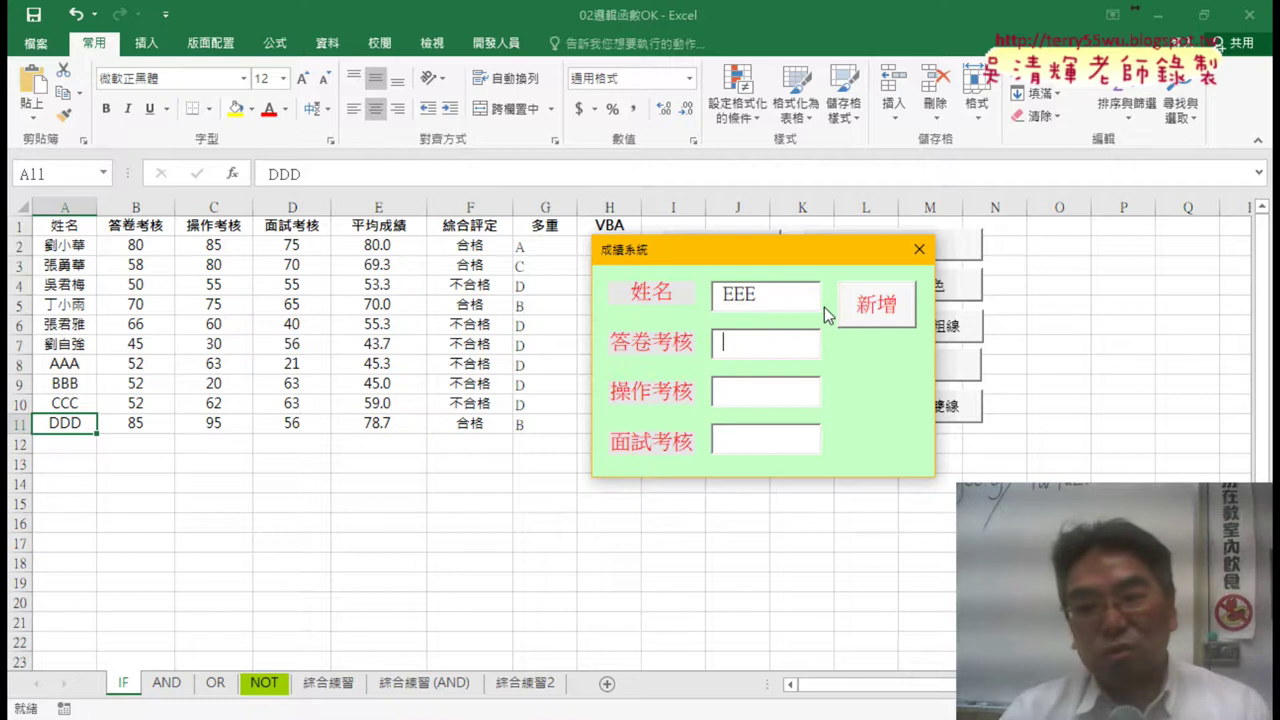
pyautogui.press('Tab')
pyautogui.press('Tab')
pyautogui.press('Return')
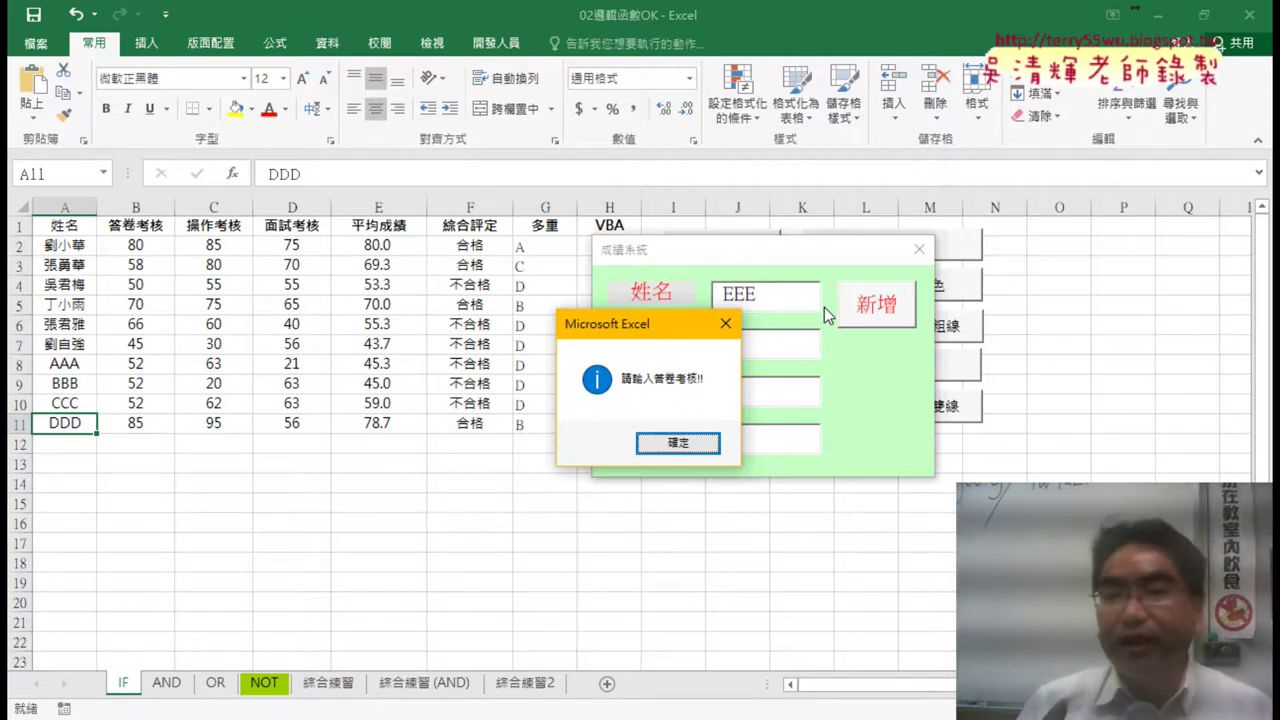
pyautogui.press('Return')
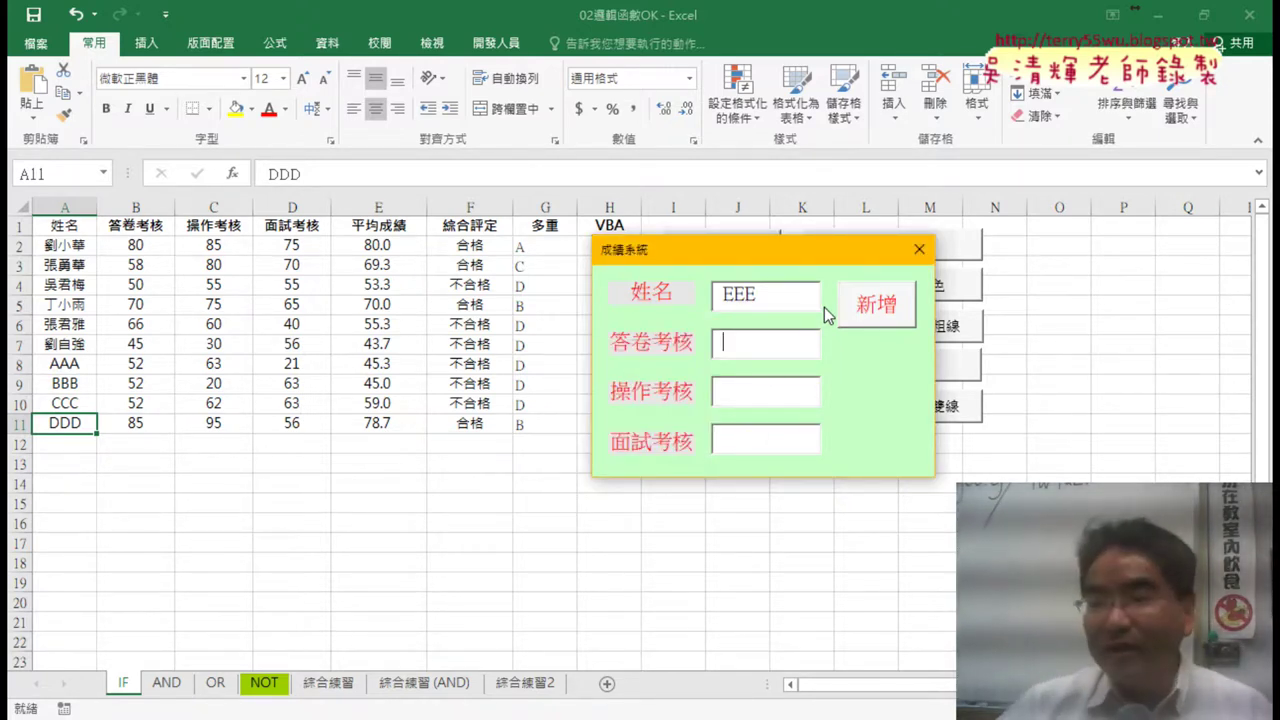
pyautogui.press('Return')
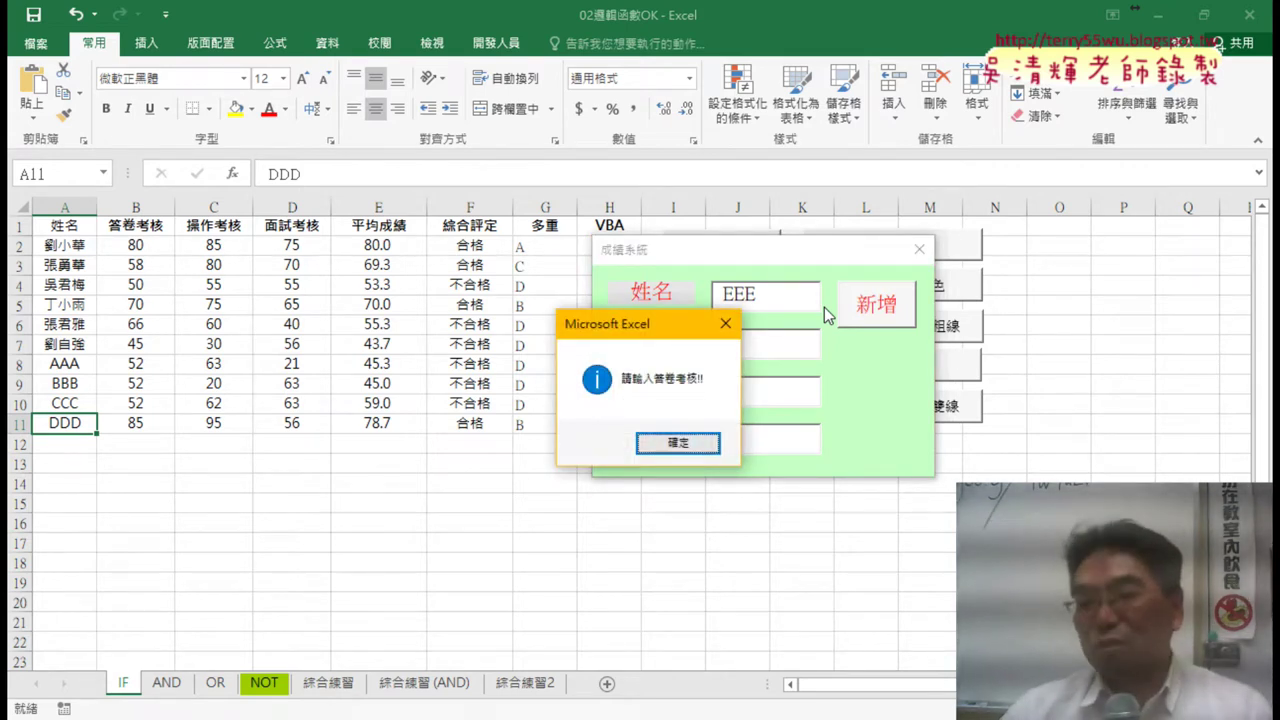
pyautogui.press('Return')
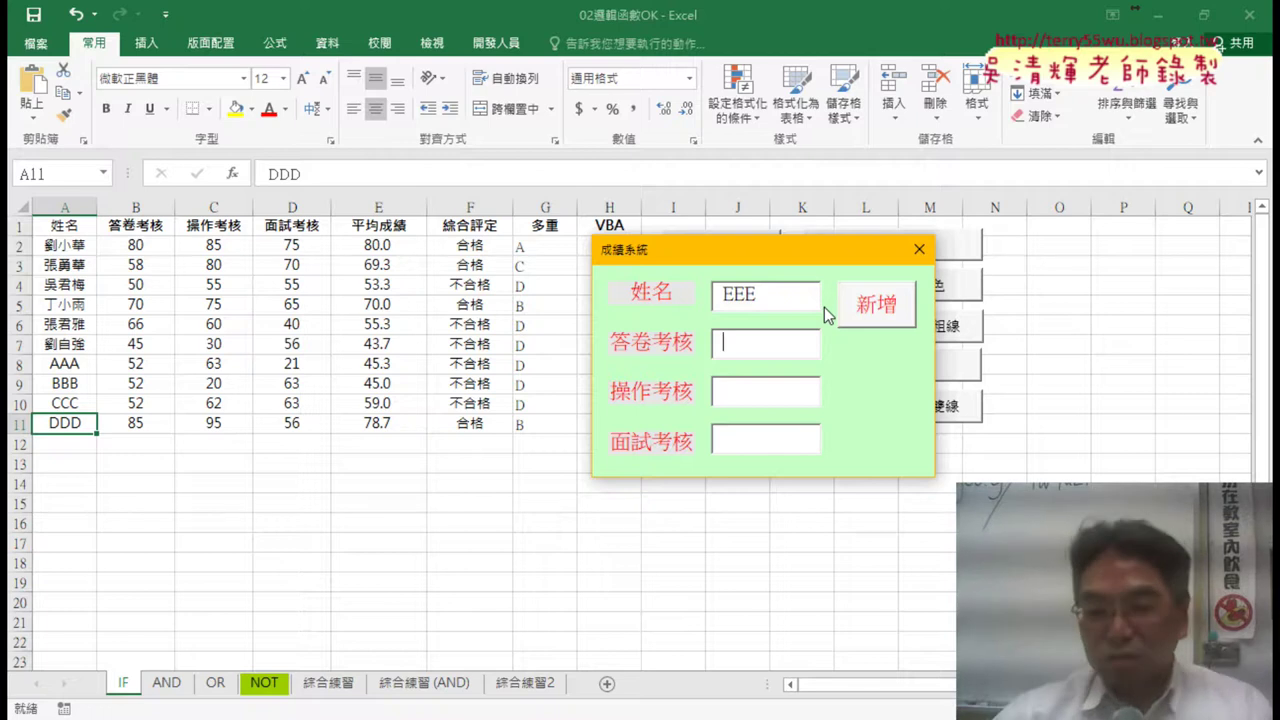
# Try to add record EEE with out-of-range scores 120, 320 and 450
pyautogui.write('120')
pyautogui.press('Tab')
pyautogui.write('320')
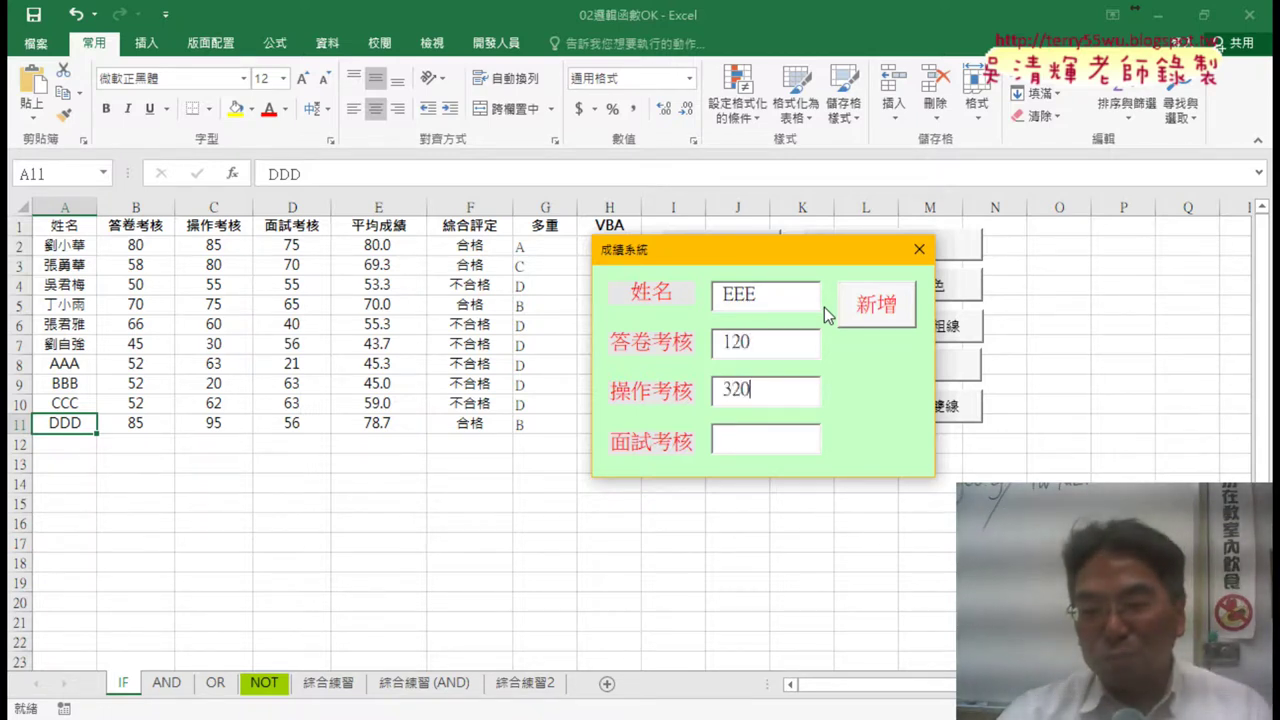
pyautogui.press('Tab')
pyautogui.write('450')
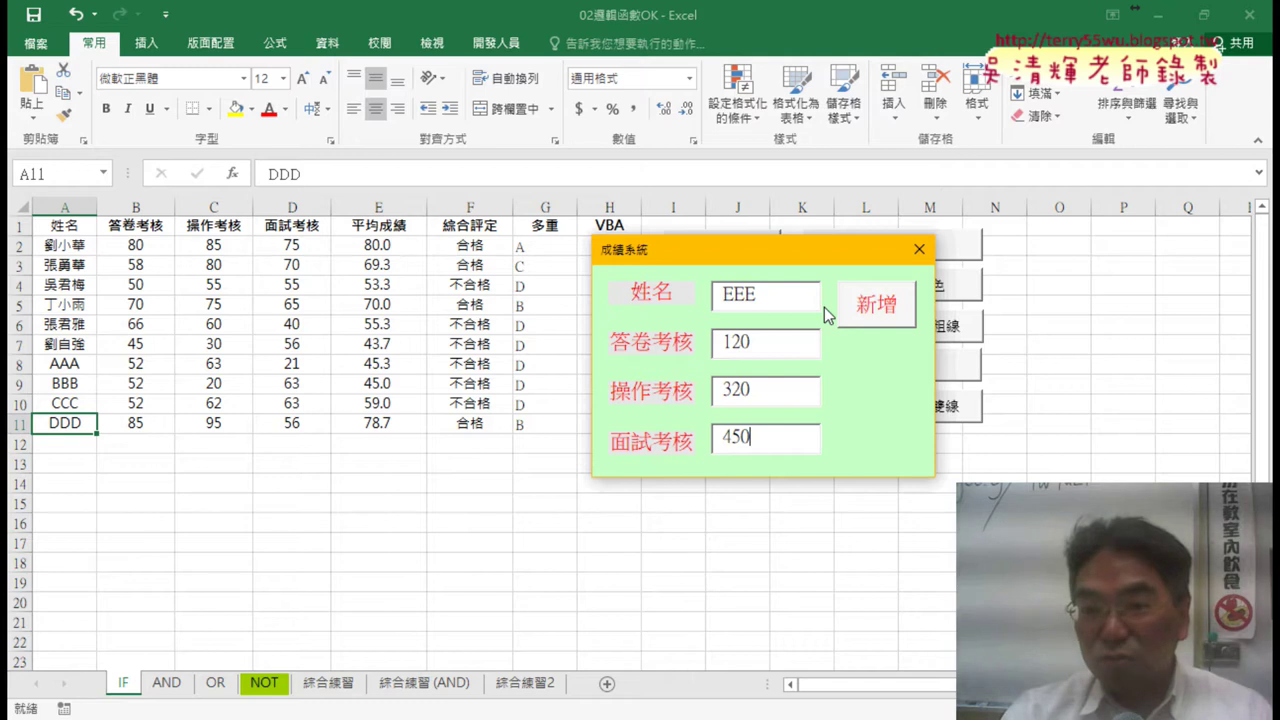
pyautogui.press('Return')
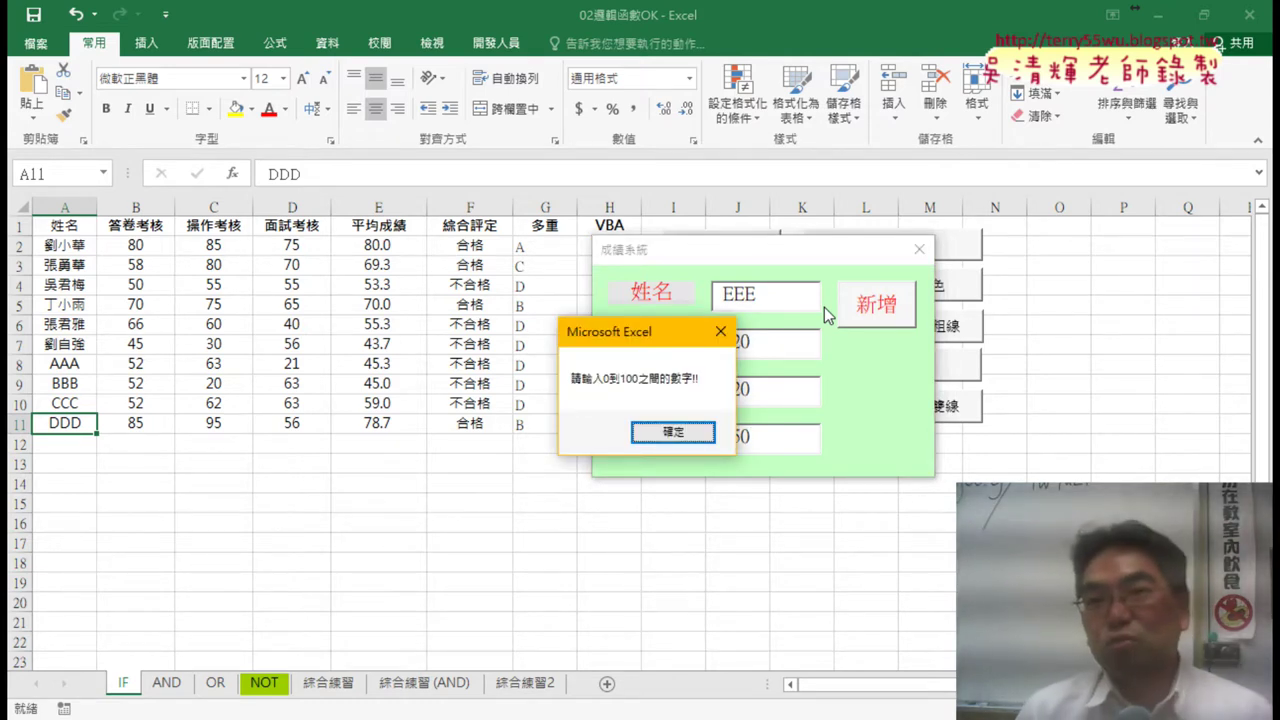
pyautogui.press('Return')
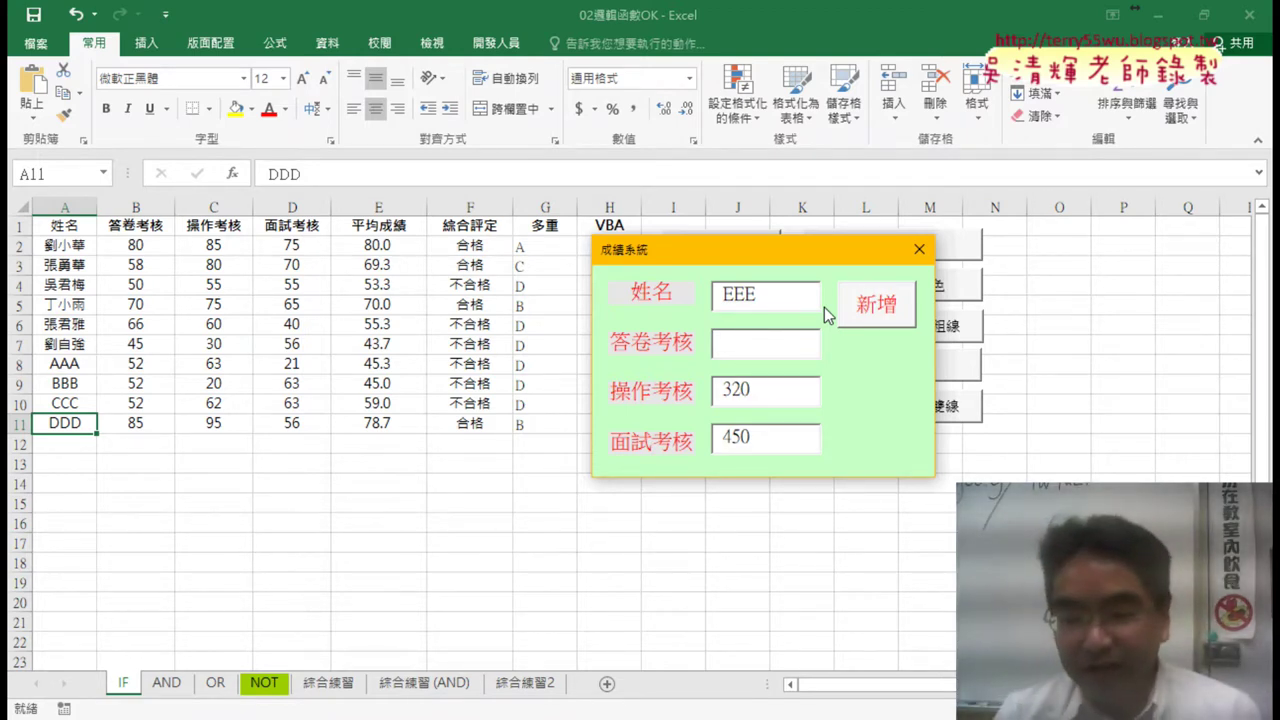
# Set EEE's 答卷考核 to 12, 操作考核 to 32 and 面試考核 to 45, and add the record
pyautogui.write('12')
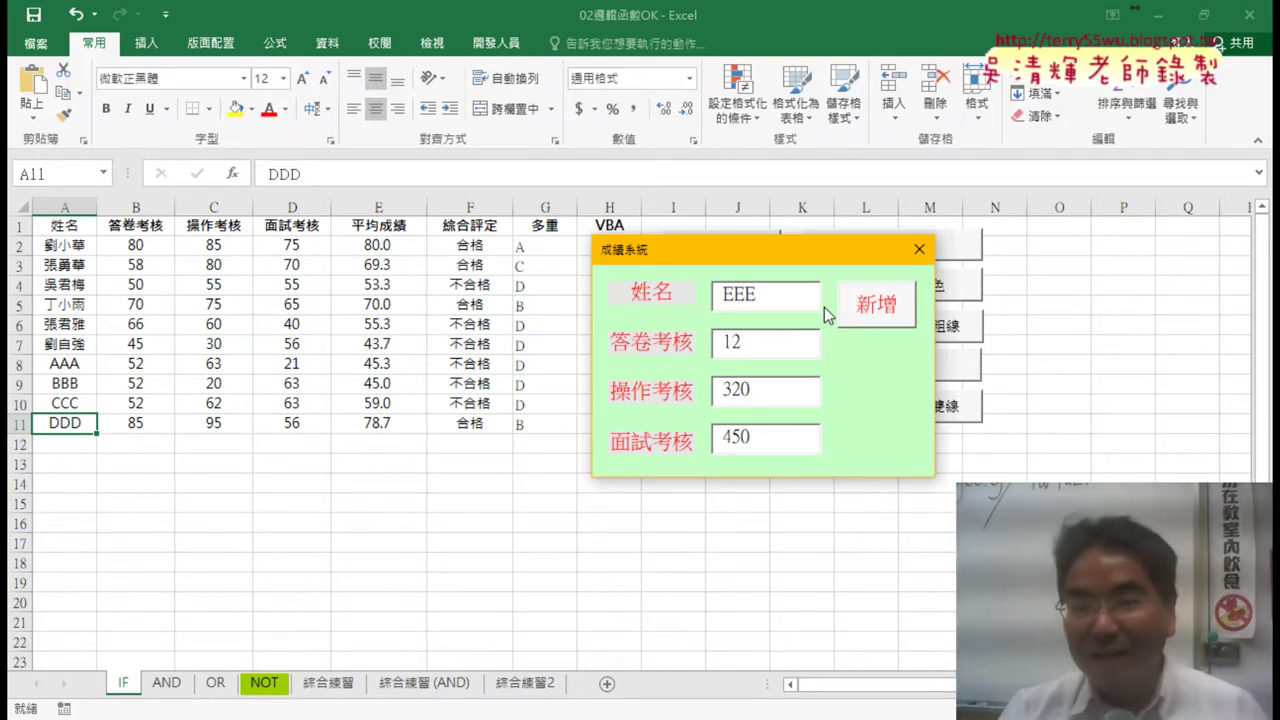
pyautogui.press('Tab')
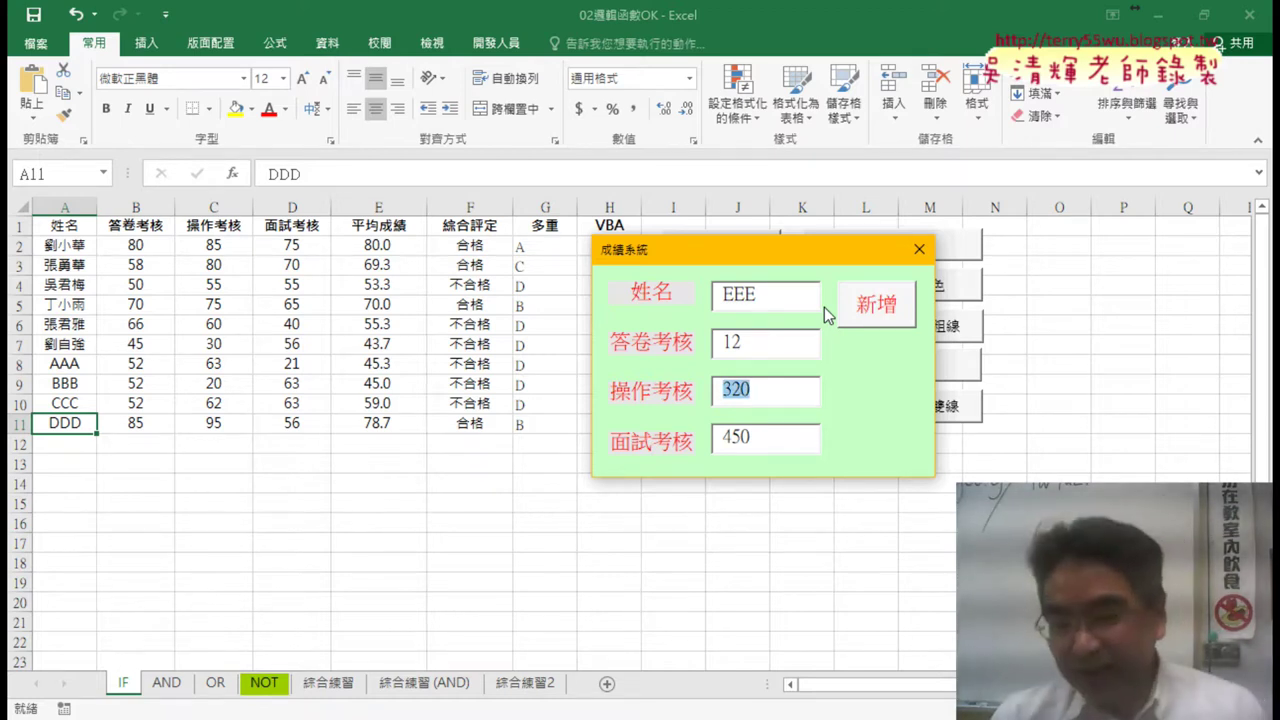
pyautogui.write('32')
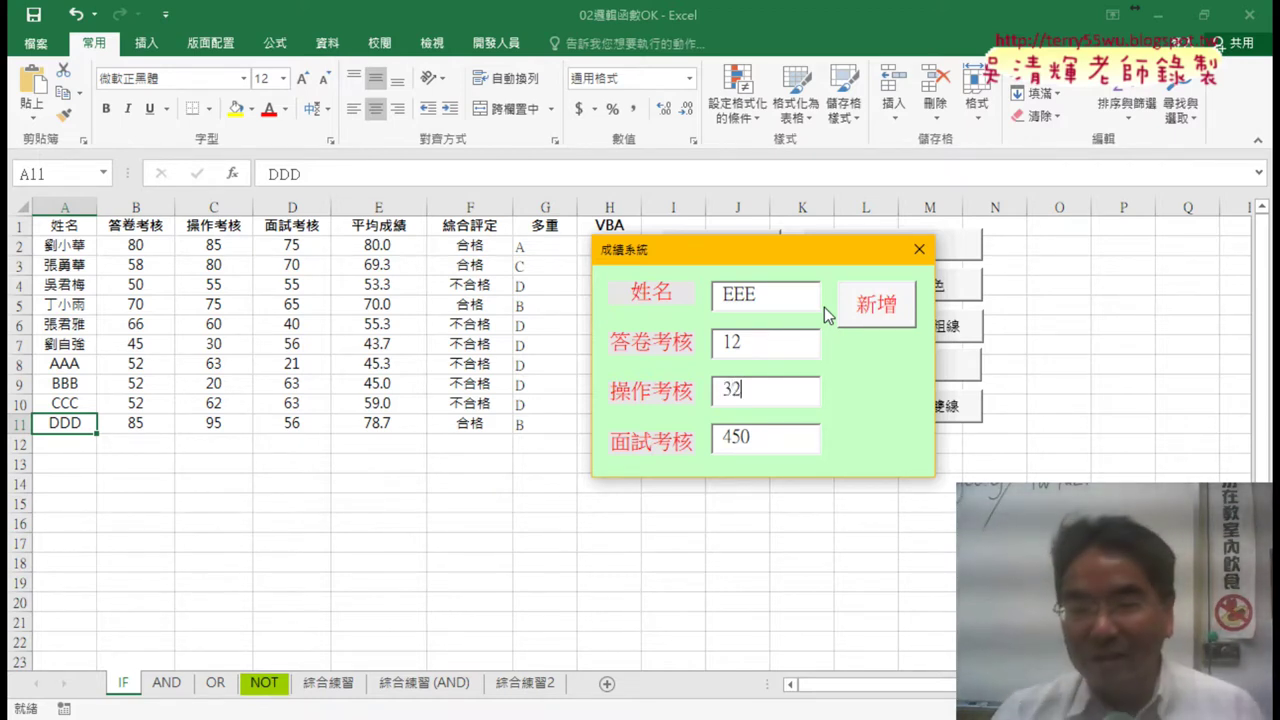
pyautogui.press('Tab')
pyautogui.write('45')
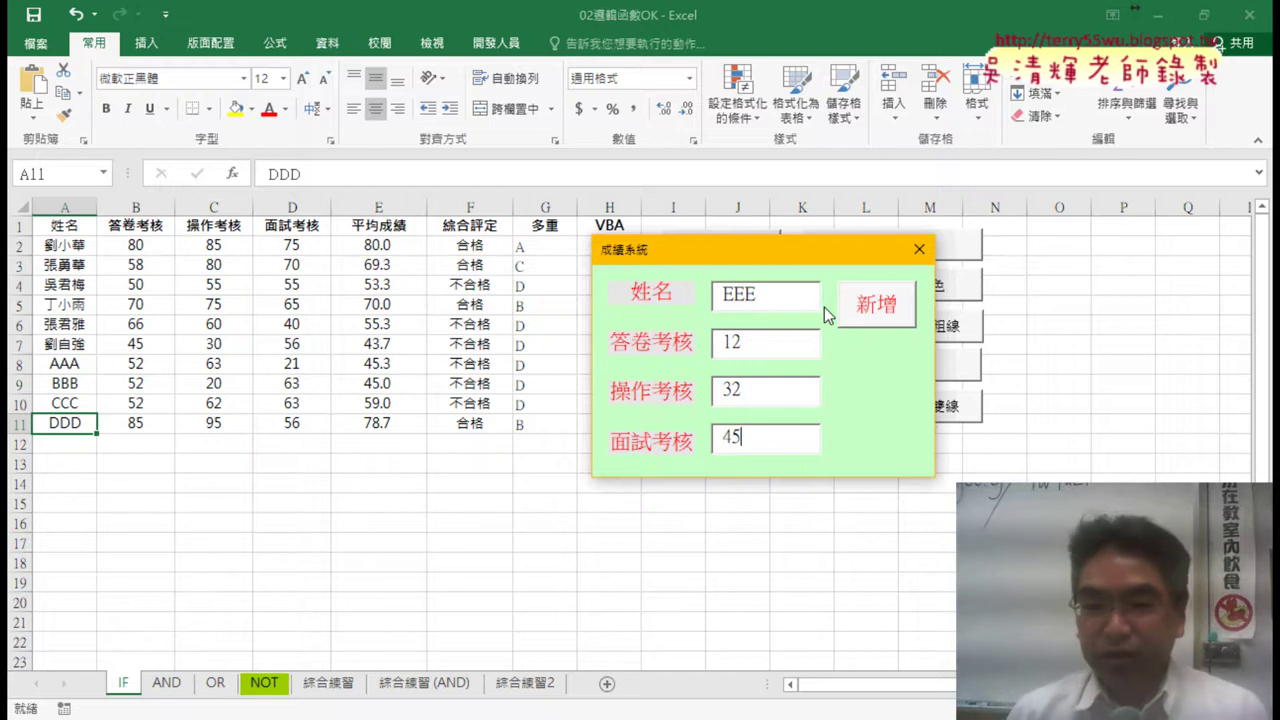
pyautogui.click(858, 305)
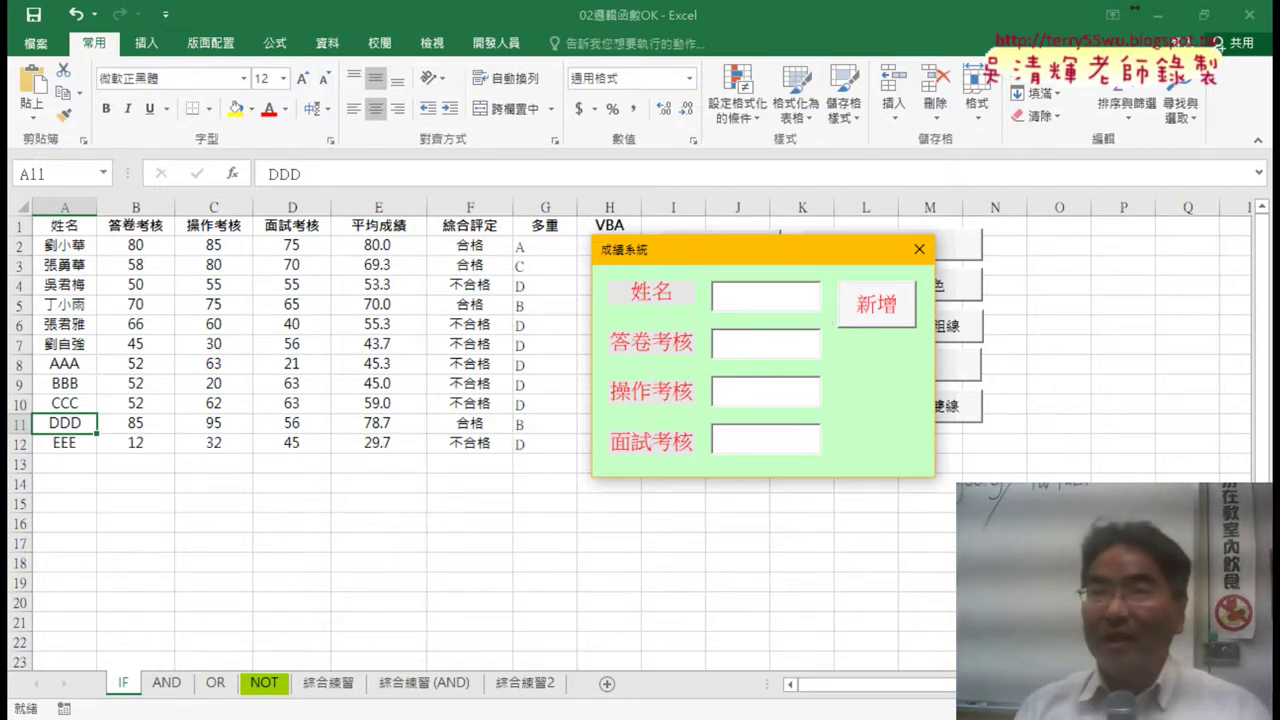
# Enter FFF as the 姓名 and try to add the record with text scores AA, BB and CC
pyautogui.write('FFF')
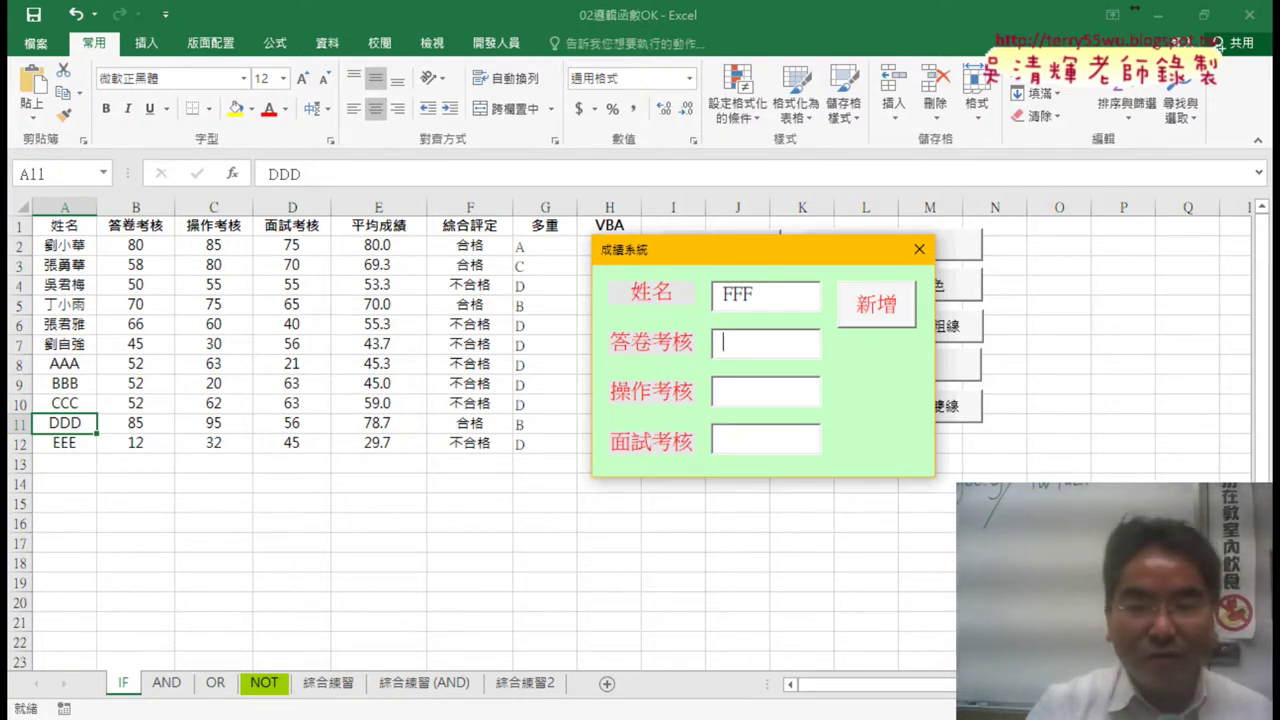
pyautogui.write('AA')
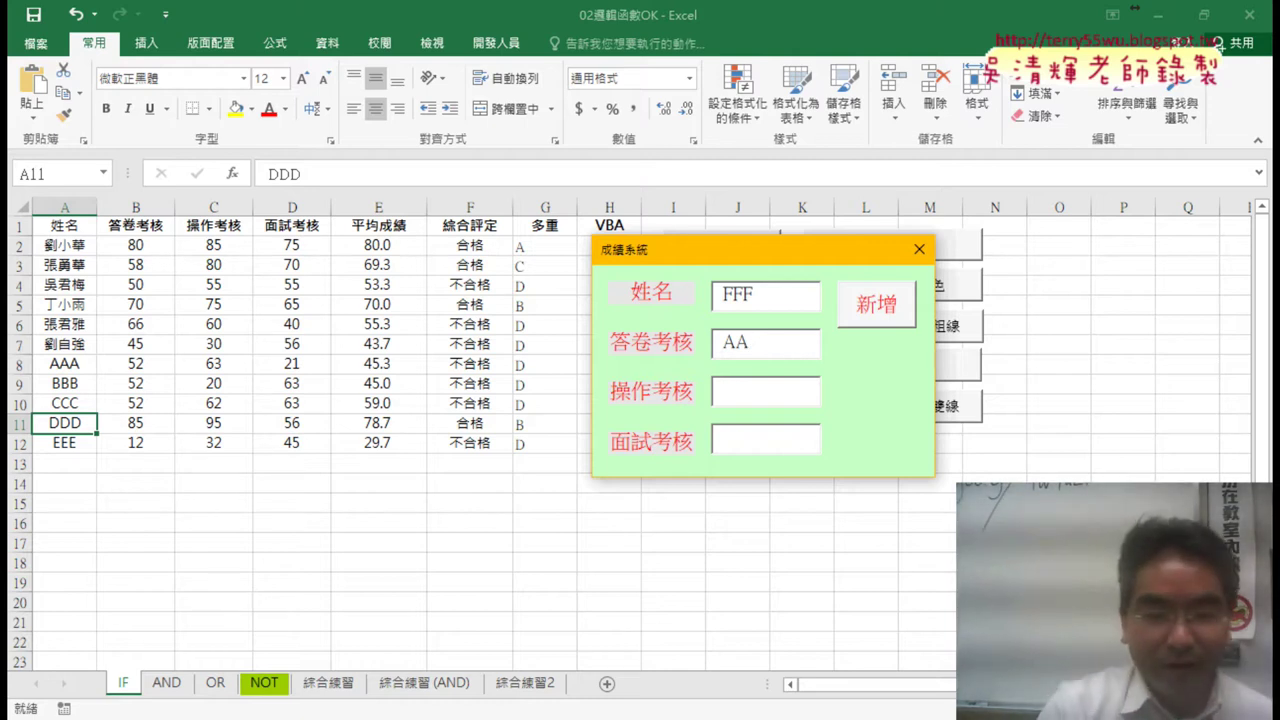
pyautogui.write('BB')
pyautogui.press('Tab')
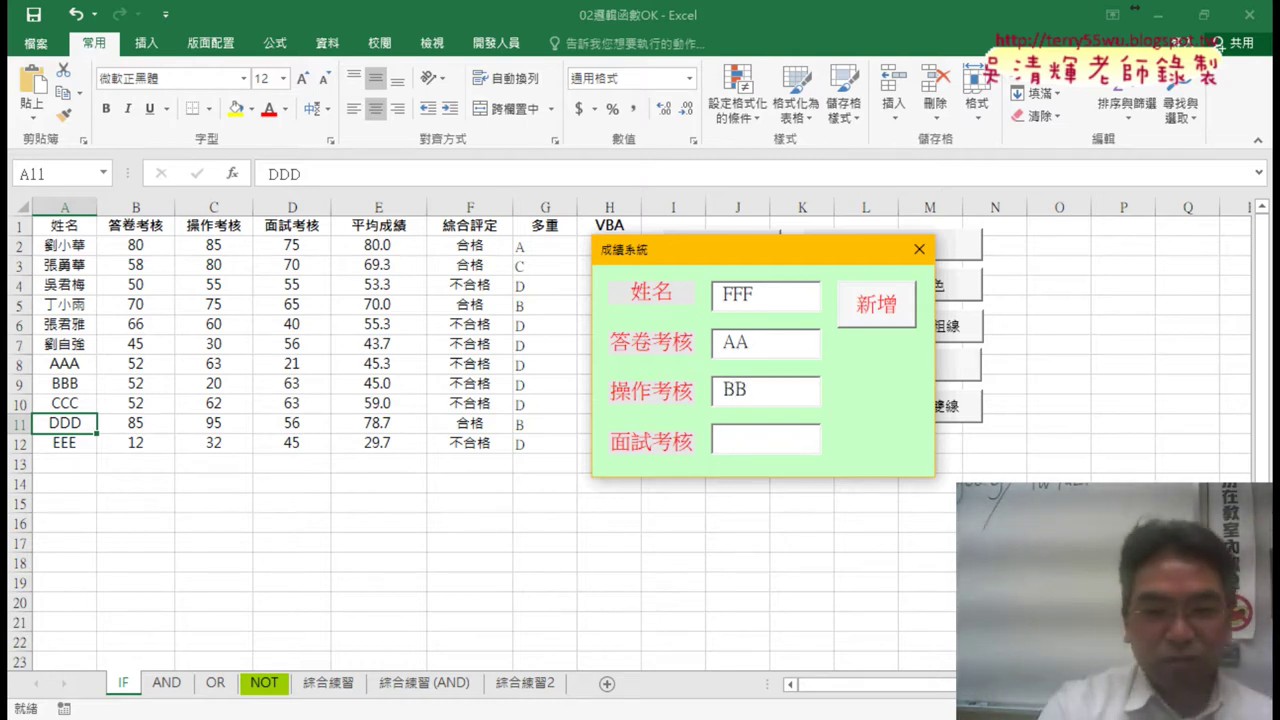
pyautogui.write('CC')
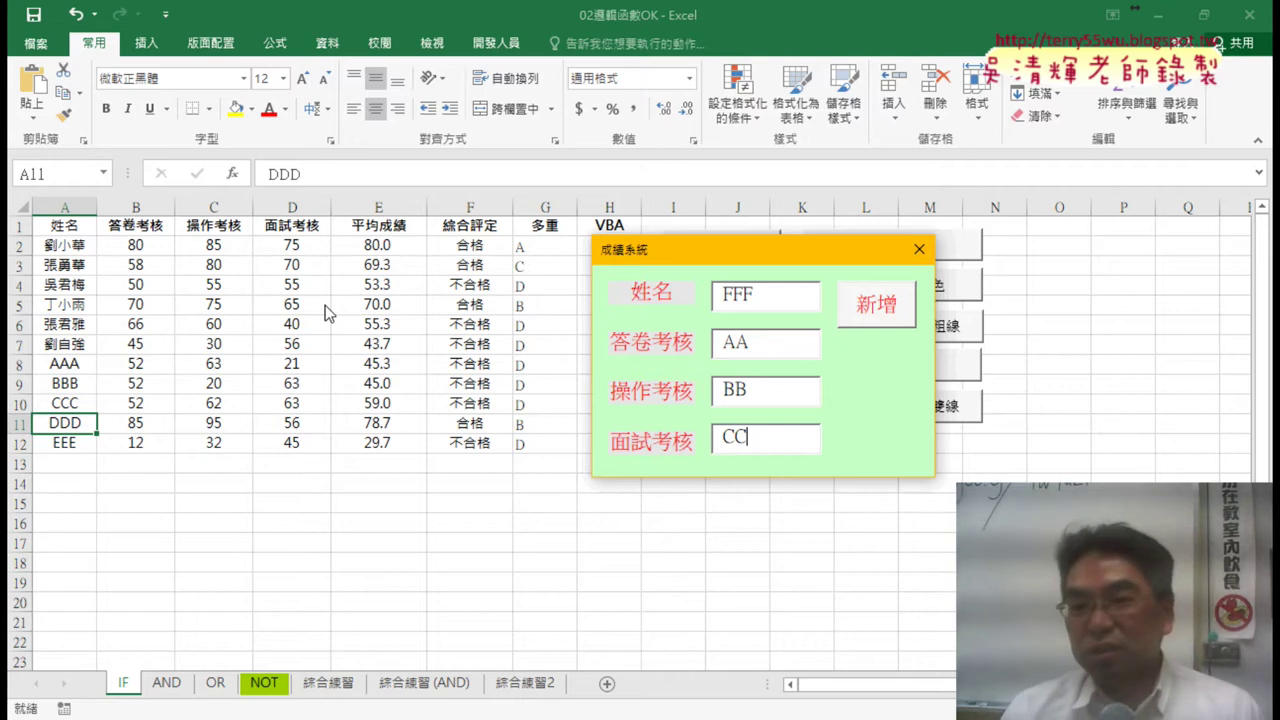
pyautogui.press('Return')
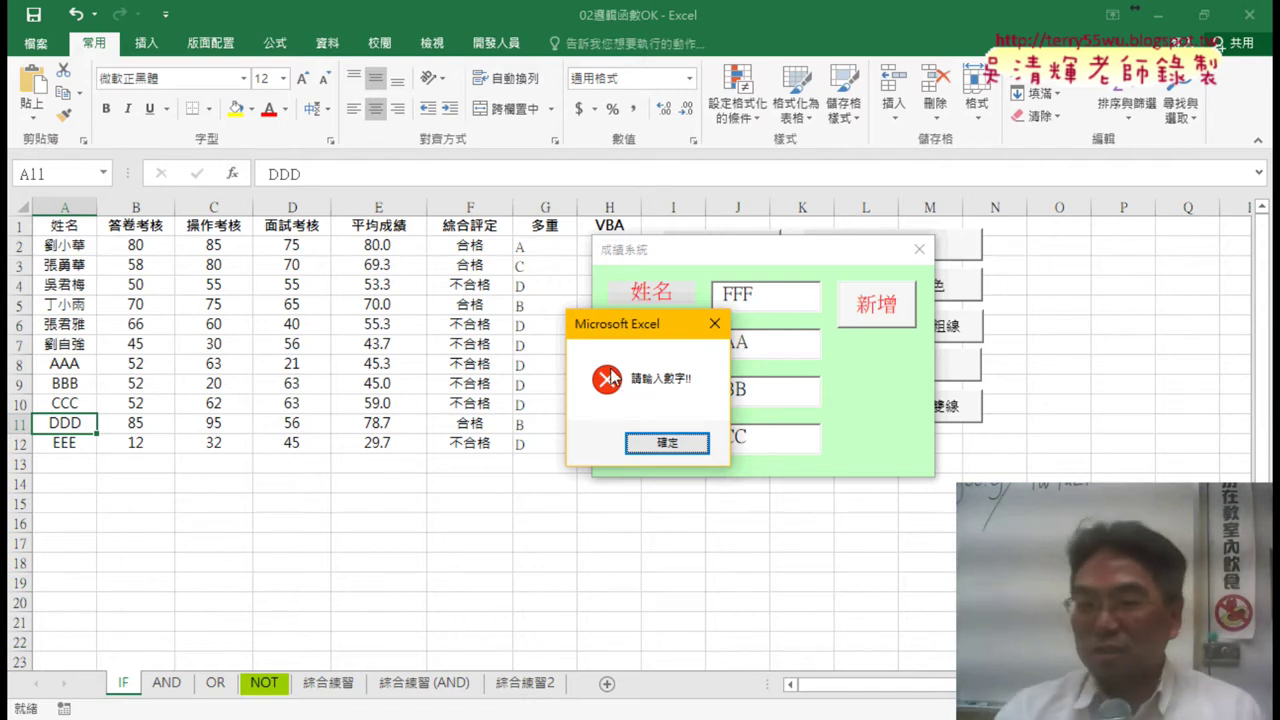
pyautogui.press('Return')
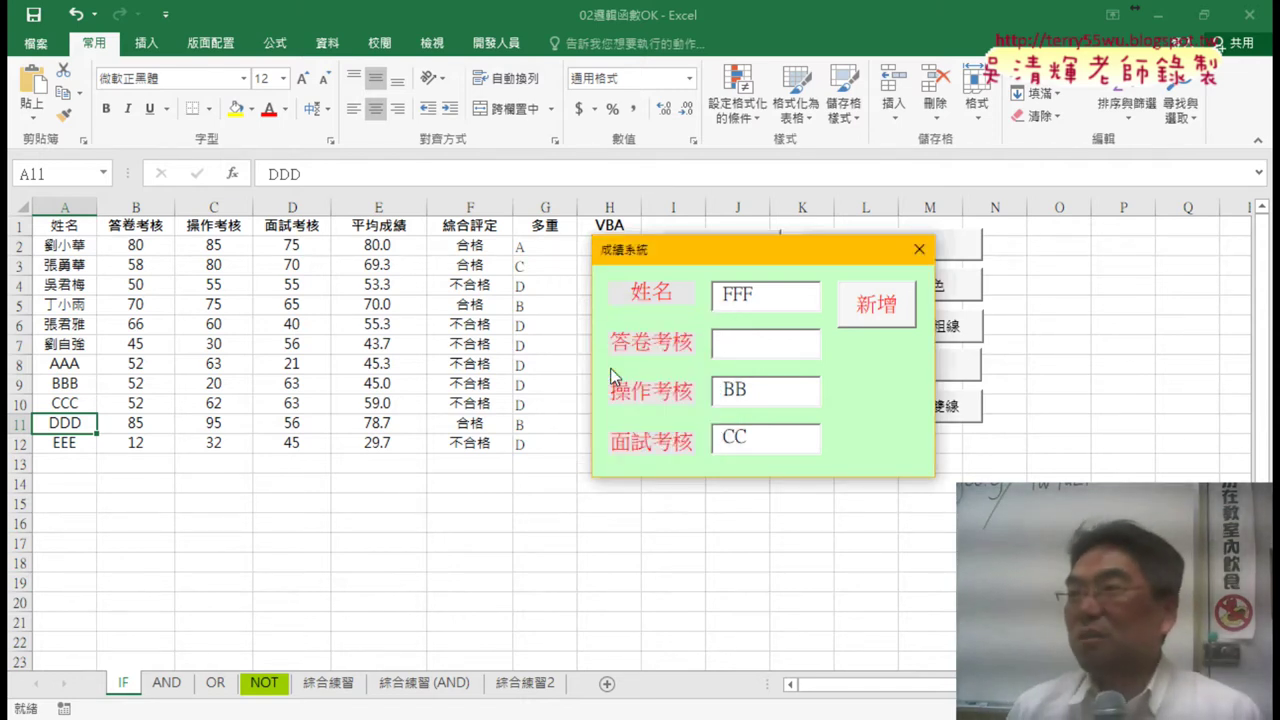
# Set FFF's 答卷考核 score to 55 and its 操作考核 score to 66
pyautogui.write('55')
pyautogui.press('Tab')
pyautogui.press('Tab')
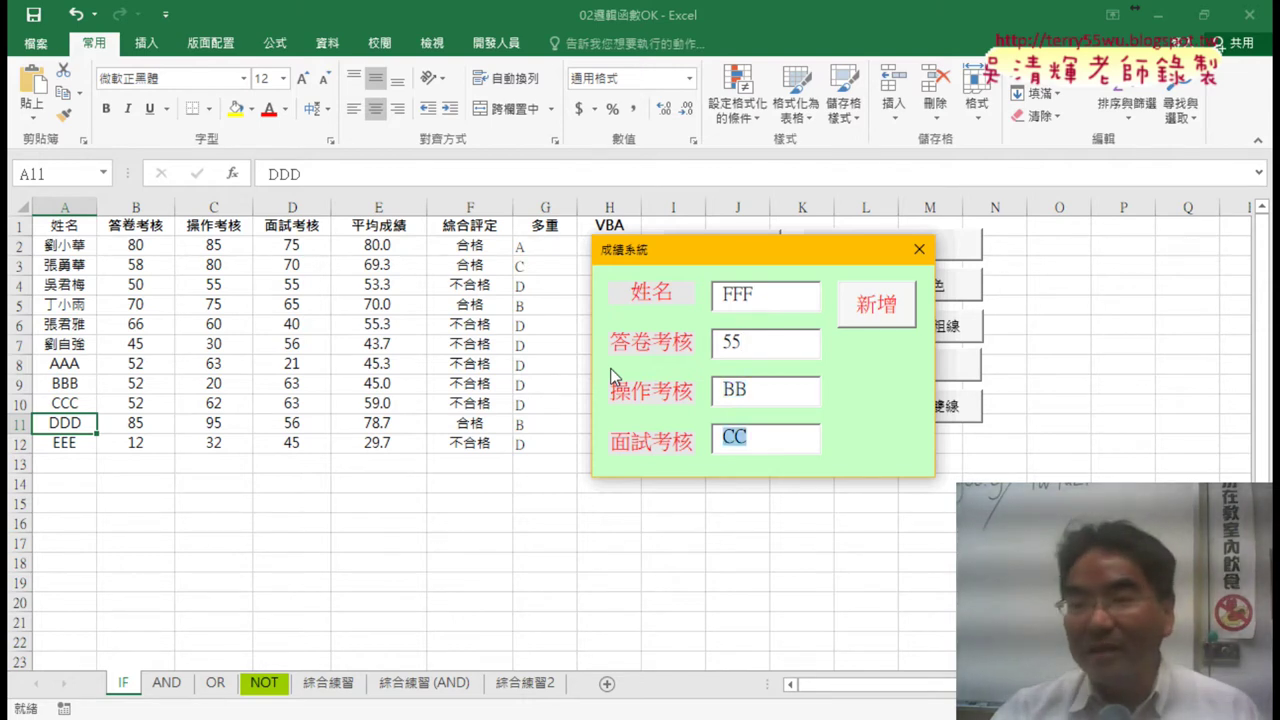
pyautogui.press('Return')
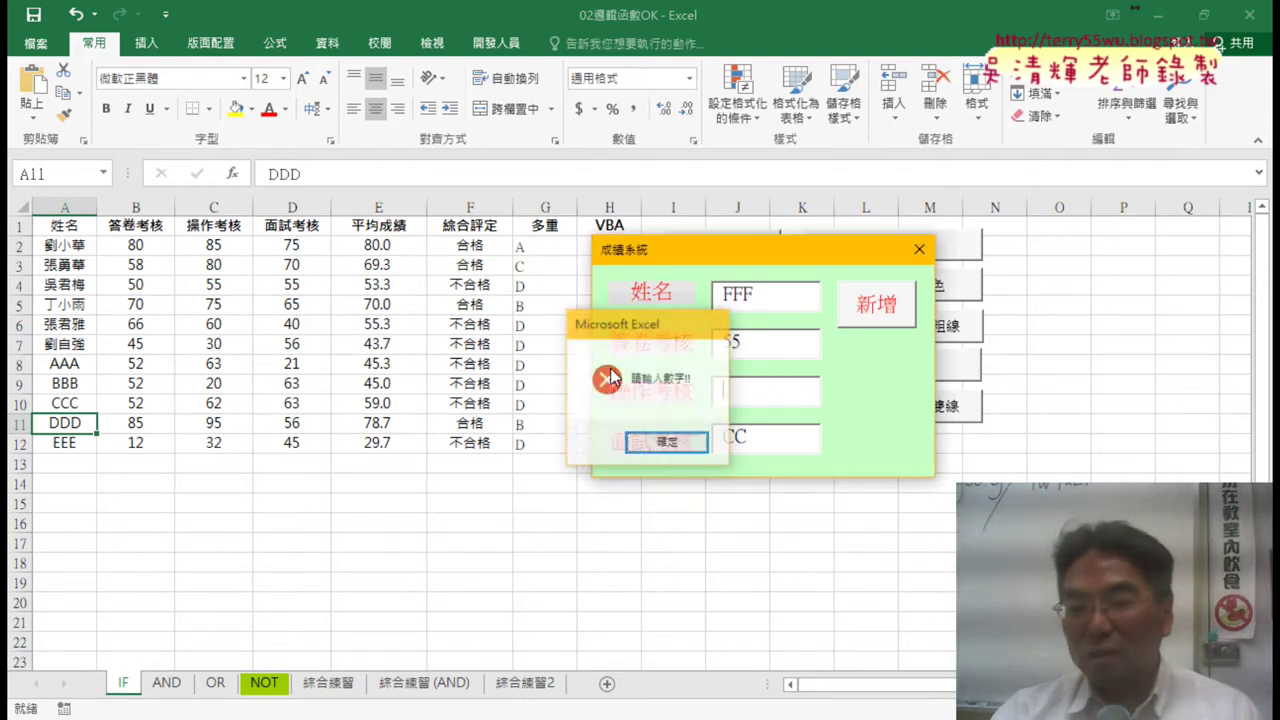
pyautogui.press('Return')
pyautogui.write('66')
pyautogui.press('Tab')
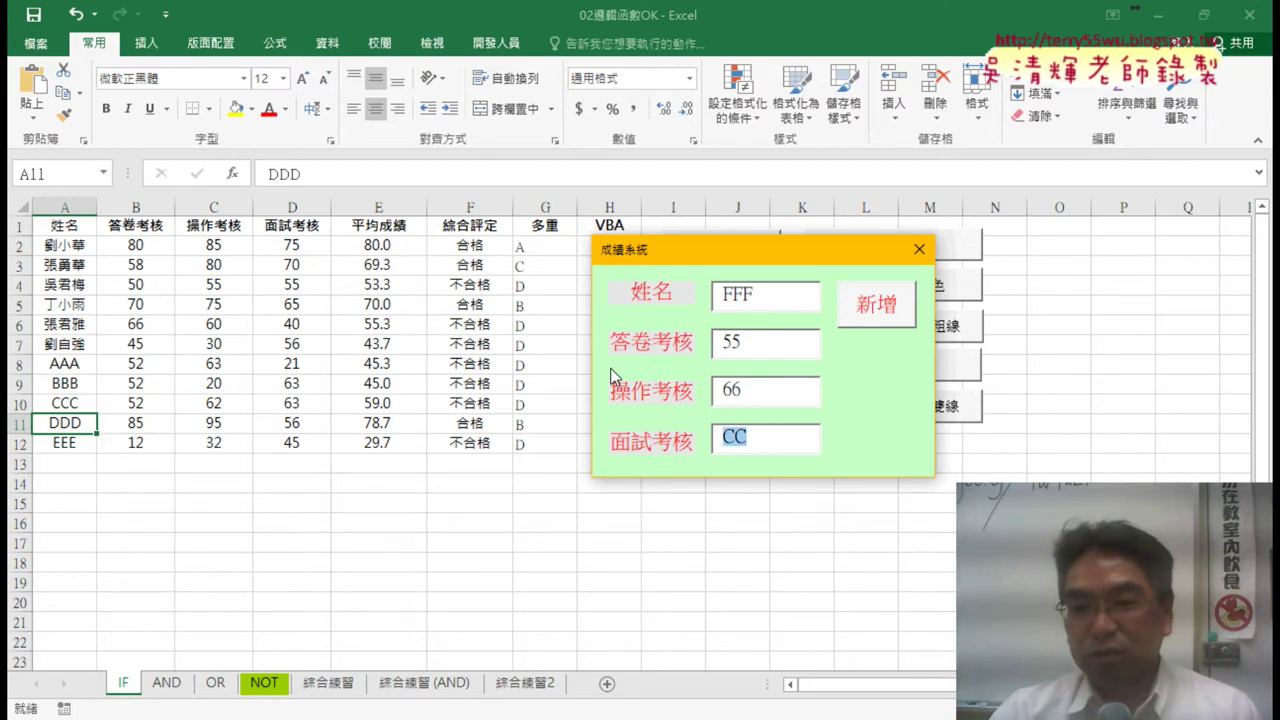
# Replace FFF's text entry in 面試考核 with 88 and add the record to the sheet
pyautogui.press('Return')
pyautogui.press('Return')
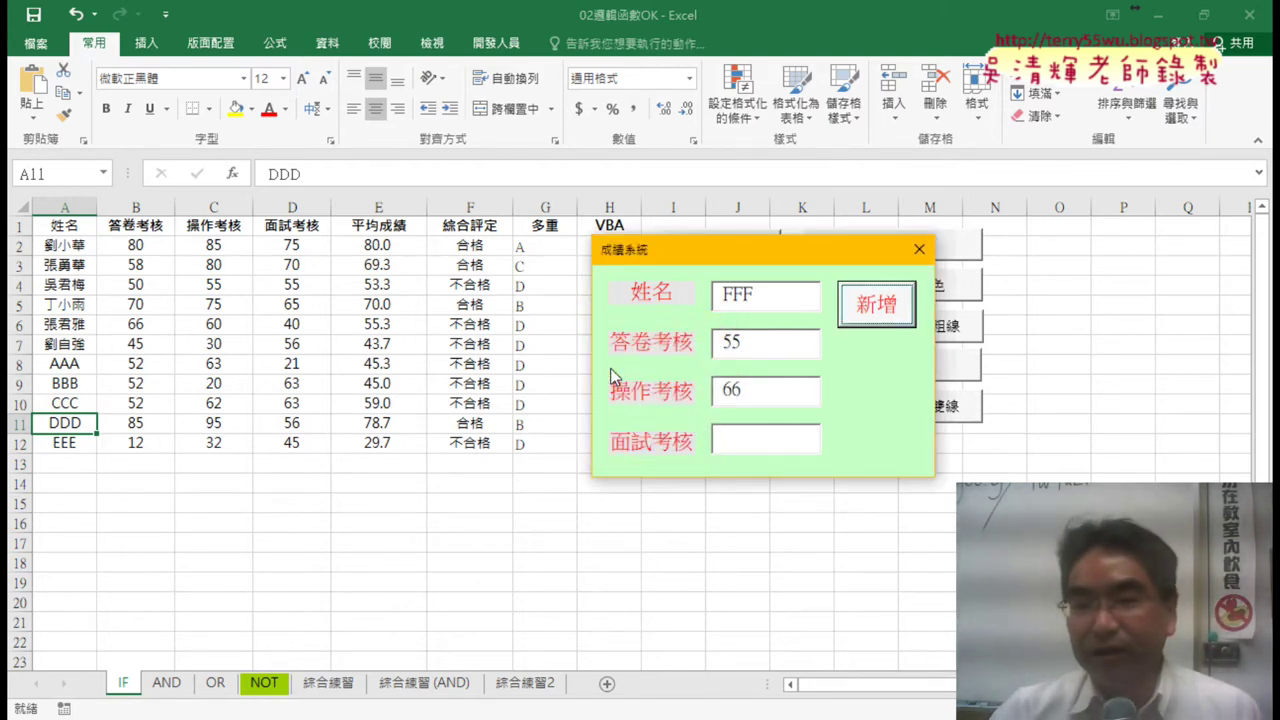
pyautogui.click(731, 437)
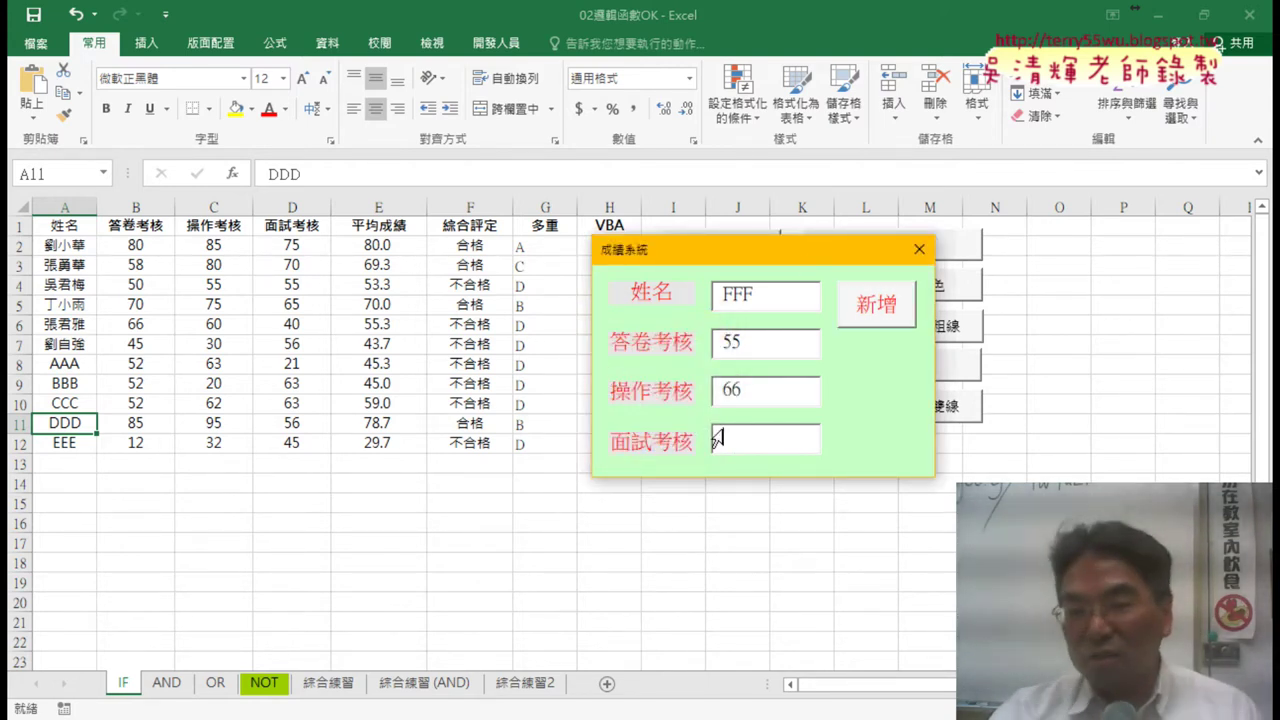
pyautogui.write('88')
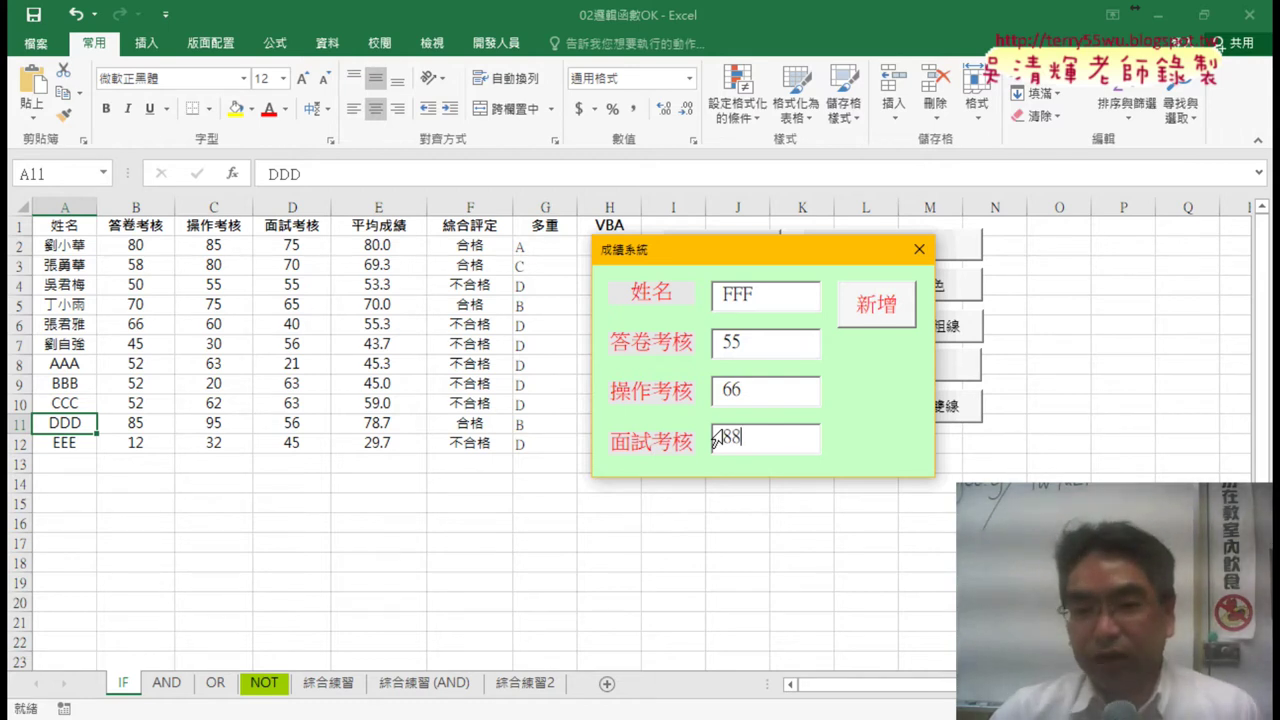
pyautogui.press('Return')
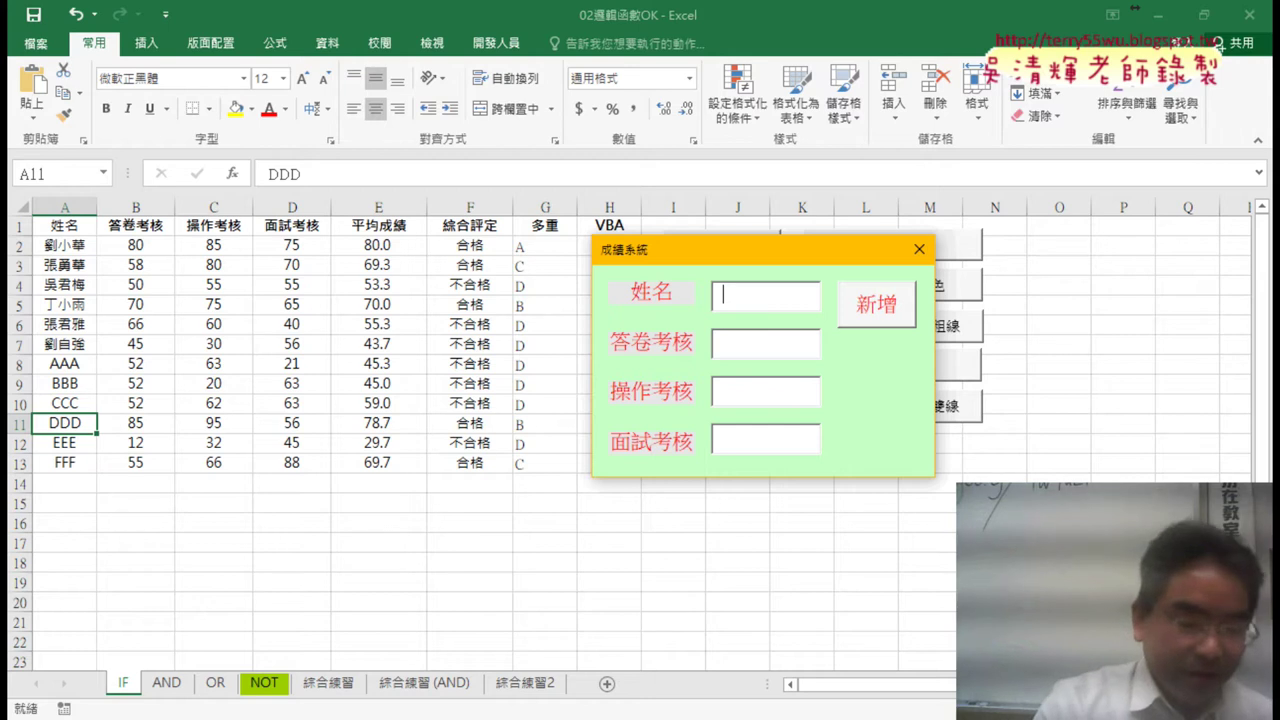
pyautogui.moveTo(580, 232); pyautogui.dragTo(587, 495)
pyautogui.moveTo(615, 225)
pyautogui.mouseDown()
pyautogui.moveTo(940, 250)
pyautogui.moveTo(895, 482)
pyautogui.moveTo(608, 495)
pyautogui.mouseUp()
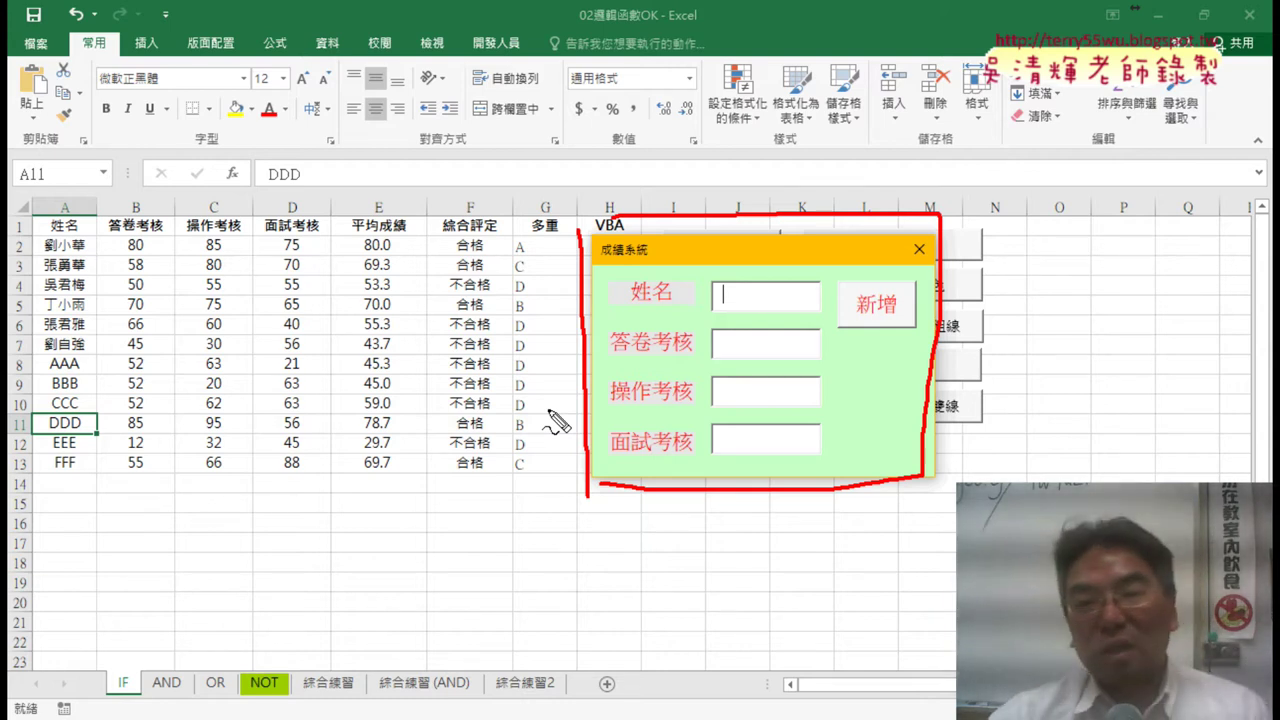
pyautogui.press('Escape')
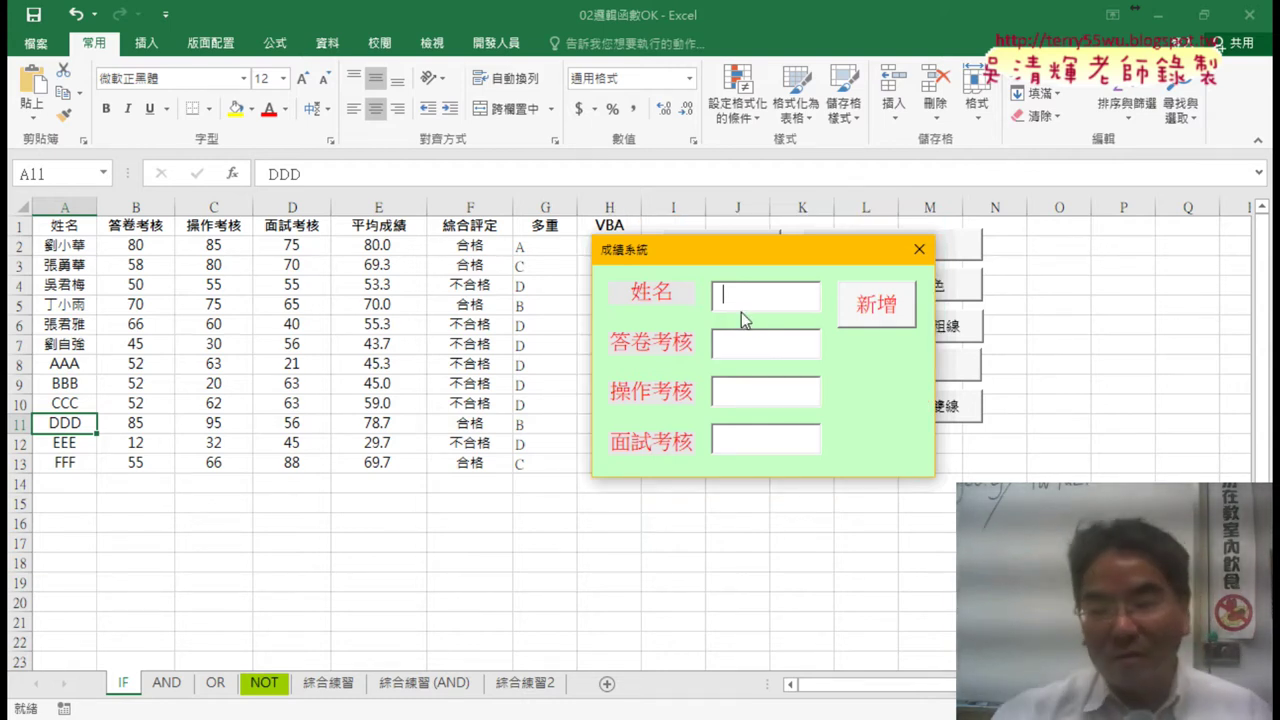
# Try to add a record with all four form fields left empty
pyautogui.press('Return')
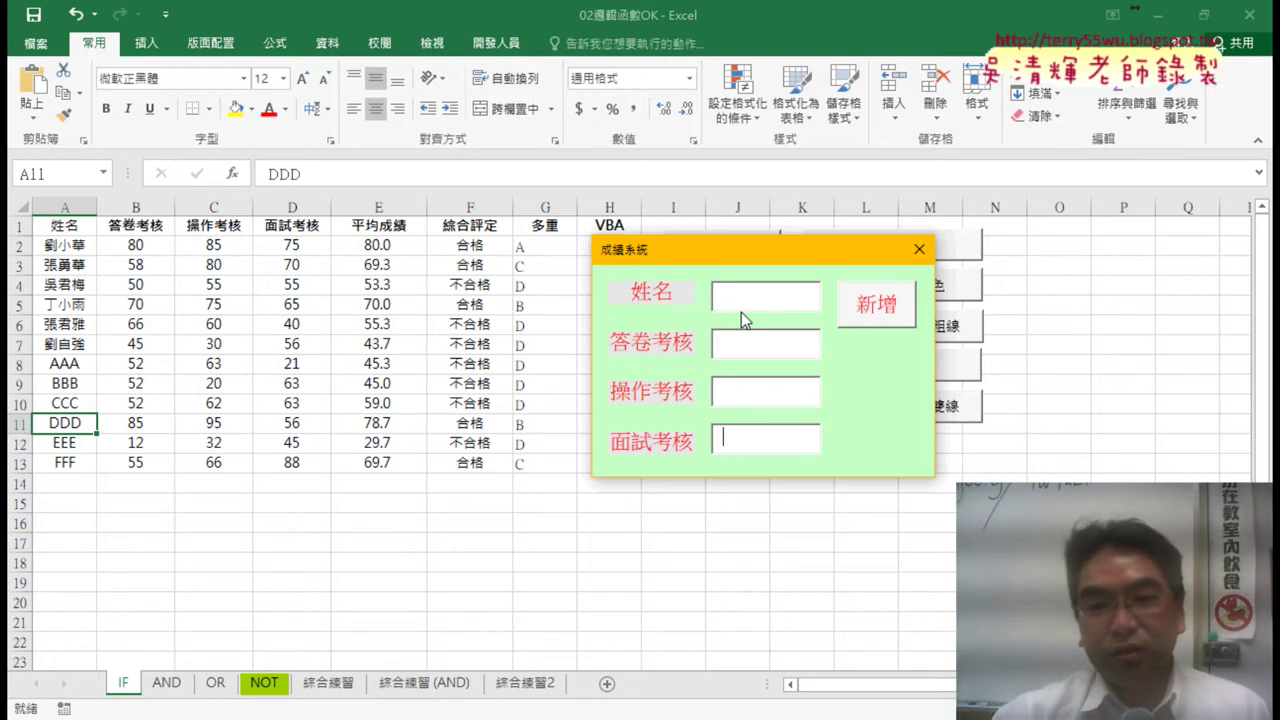
pyautogui.press('Return')
pyautogui.press('Return')
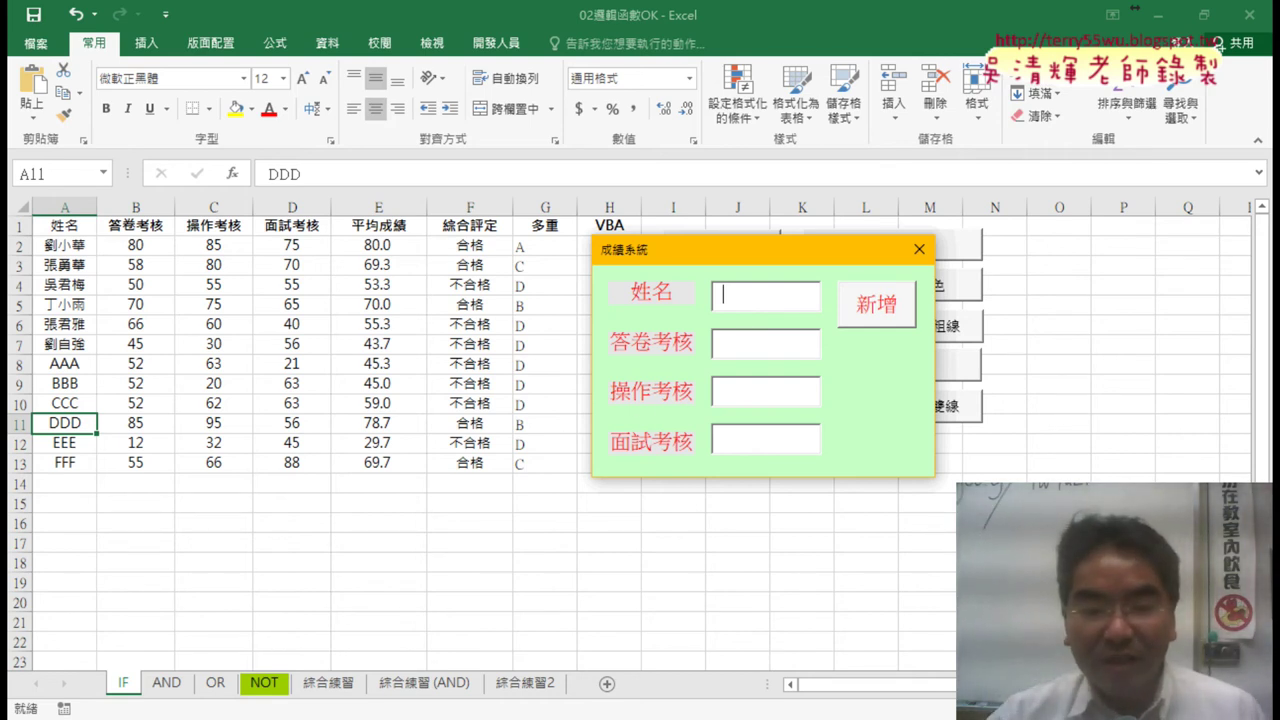
# Switch to the Chrome document 設計表單將EXCEL當成資料庫存資料 to view the form design notes
pyautogui.moveTo(322, 719)
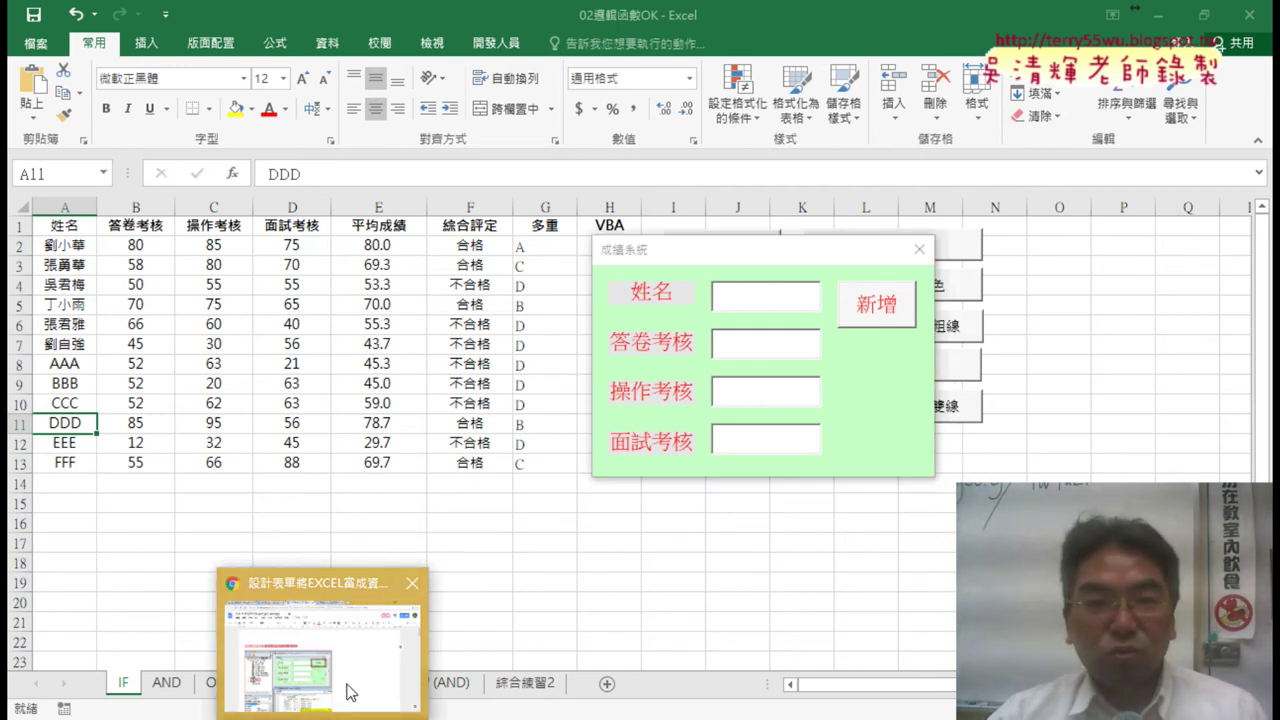
pyautogui.click(343, 686)
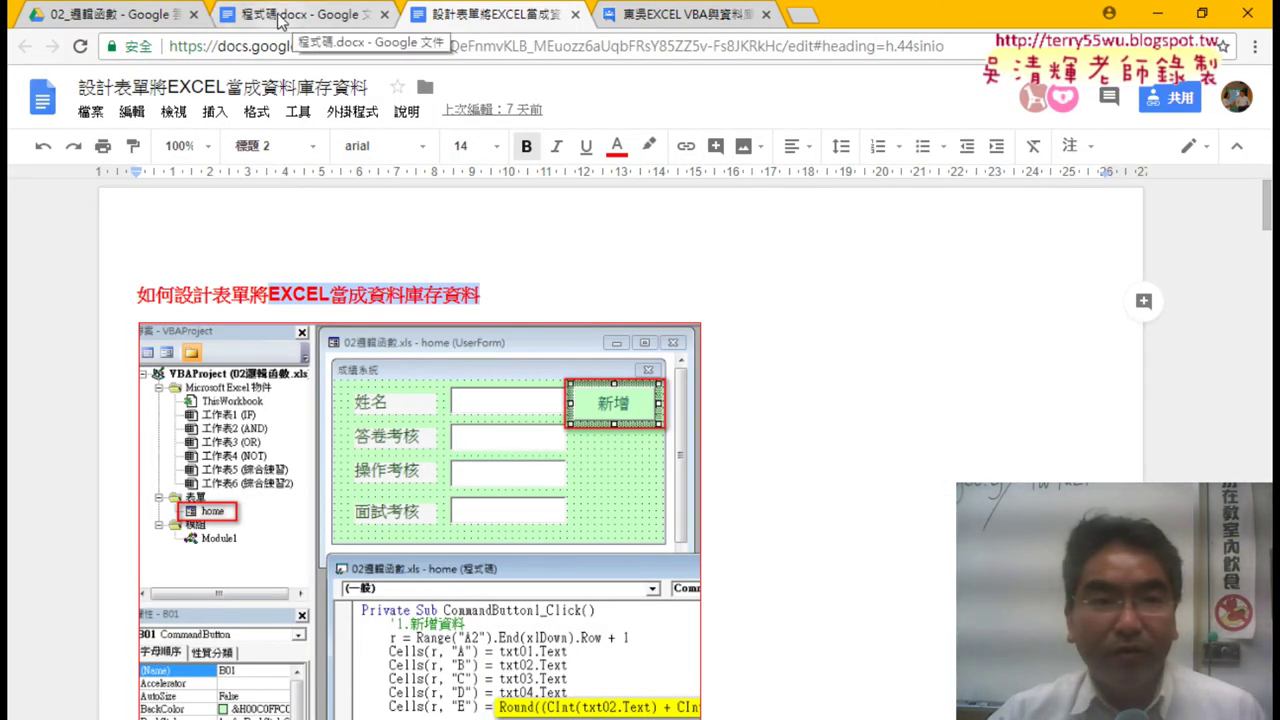